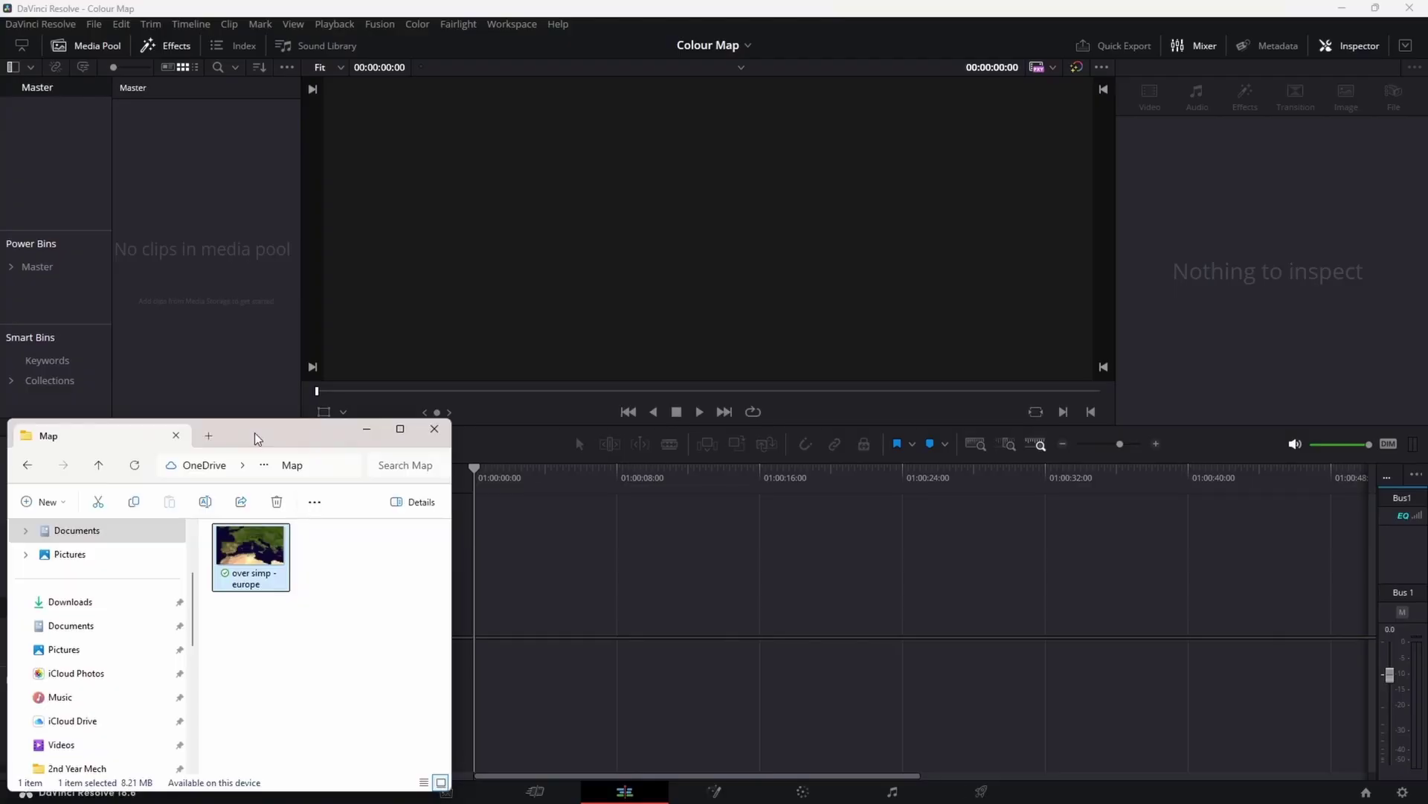
# Add the 'over simp - europe' satellite image to Video 1 of the timeline
pyautogui.moveTo(256, 555); pyautogui.dragTo(482, 620)
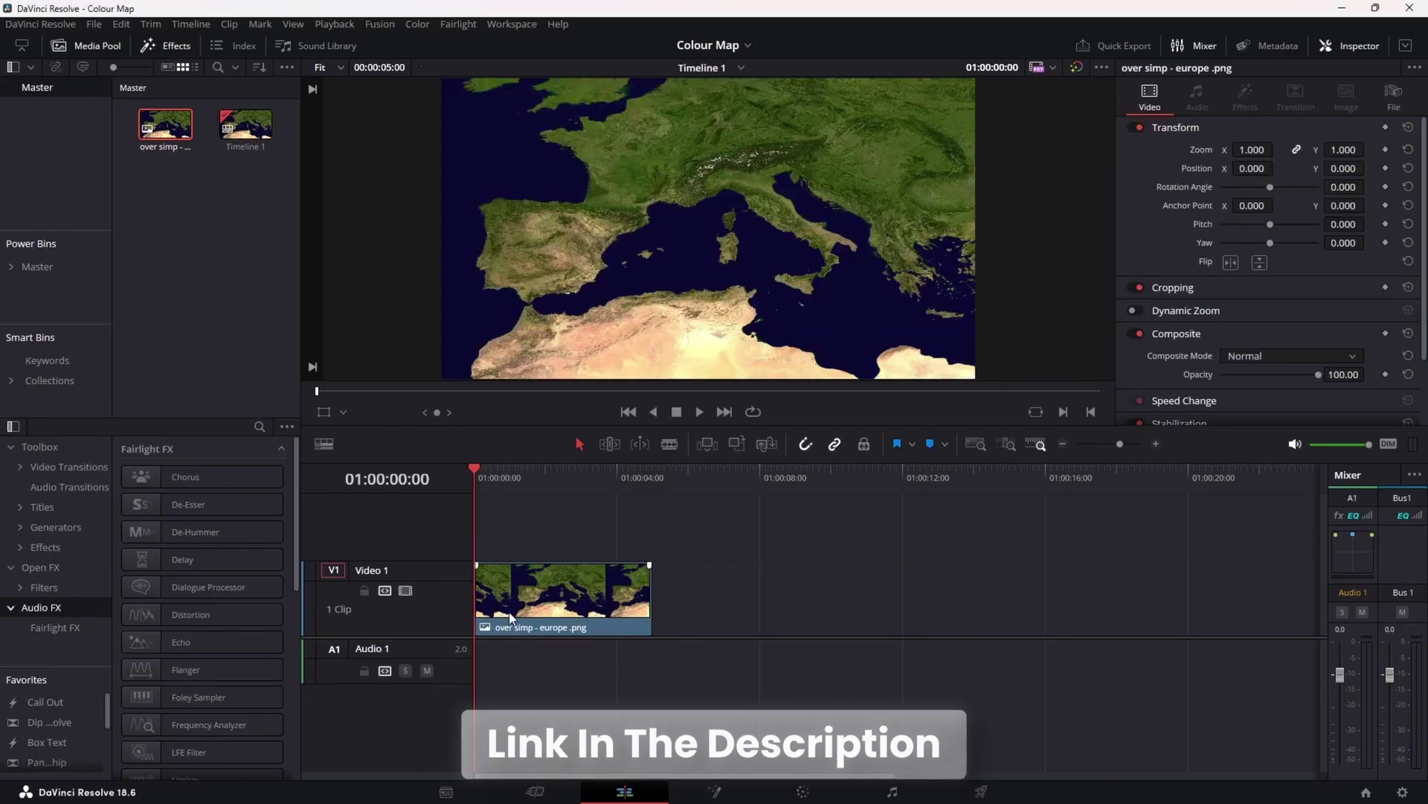
# On the Fusion page, merge a red Background node over the map
pyautogui.click(744, 794)
pyautogui.moveTo(150, 507); pyautogui.dragTo(430, 627)
pyautogui.moveTo(277, 656); pyautogui.dragTo(474, 671)
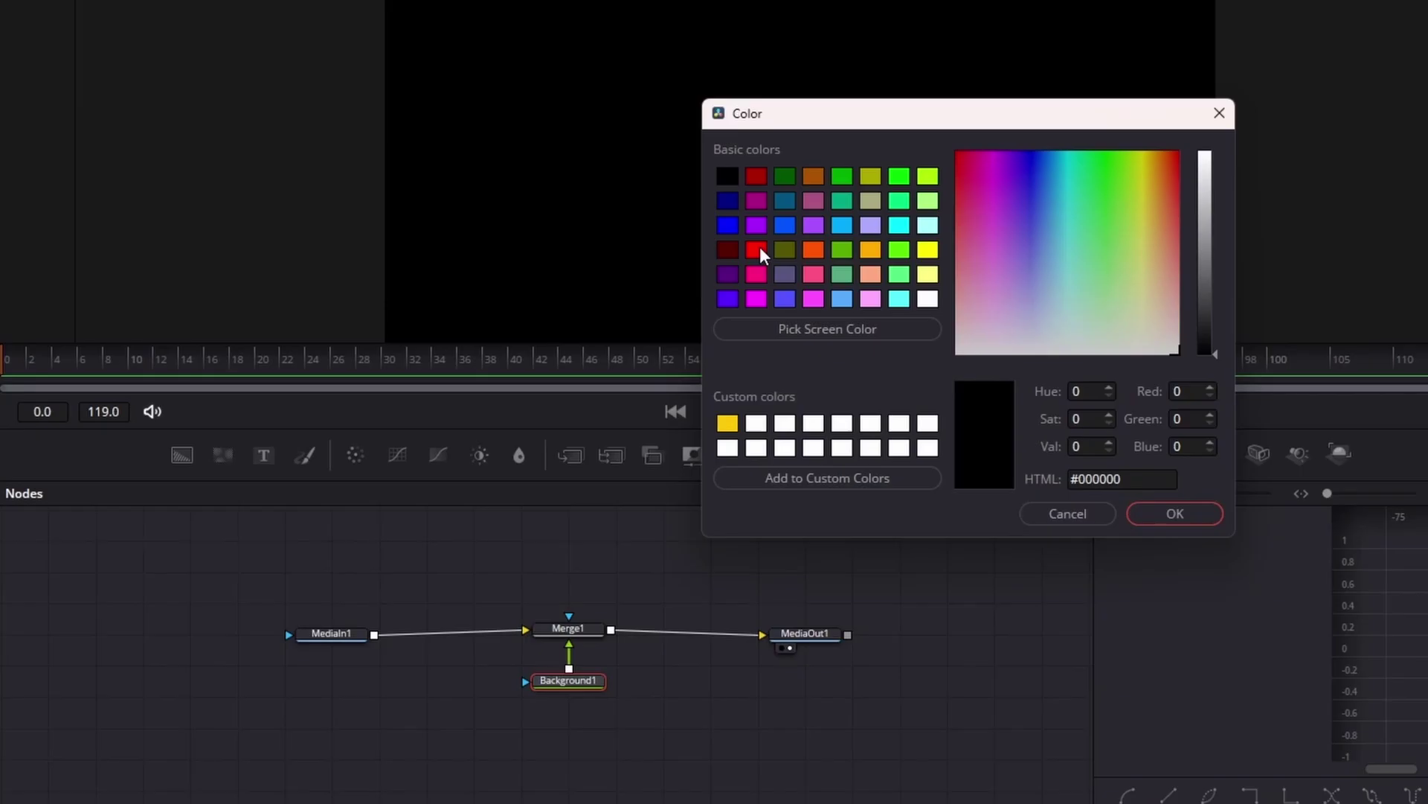
pyautogui.click(757, 249)
pyautogui.click(1149, 514)
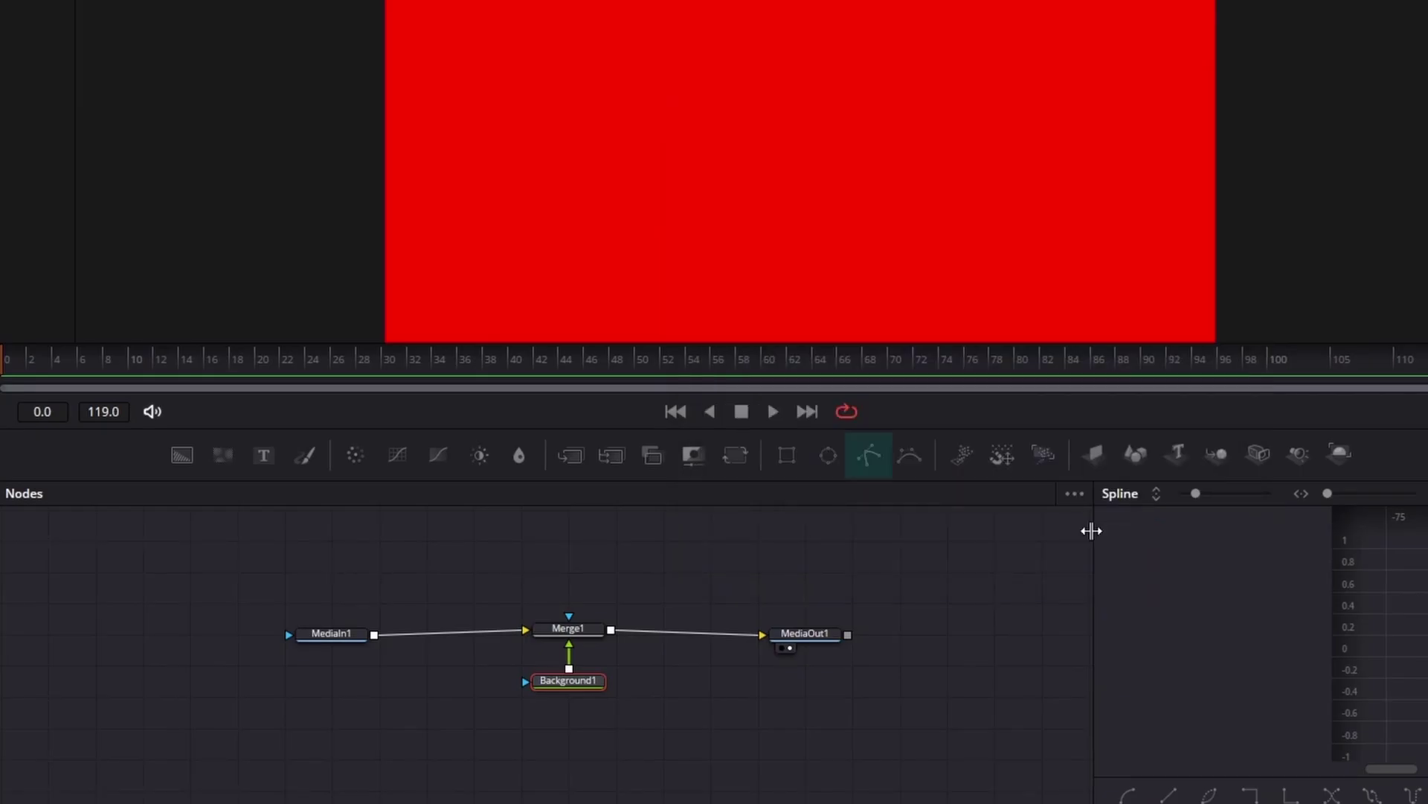
# Mask the red background with a Polygon traced along Italy's coastline, including the Gargano
pyautogui.click(871, 462)
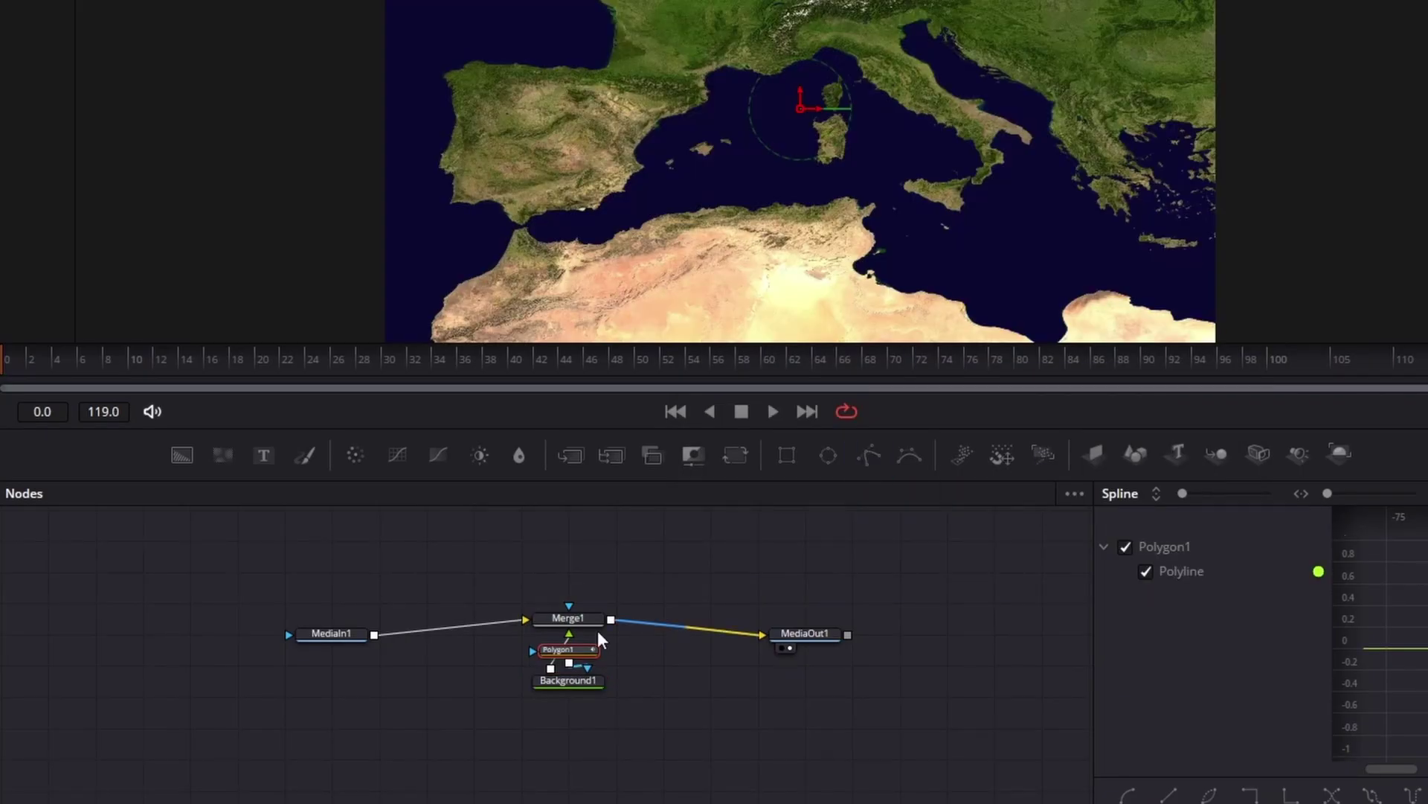
pyautogui.moveTo(566, 649); pyautogui.dragTo(567, 716)
pyautogui.scroll(5, 979, 332)
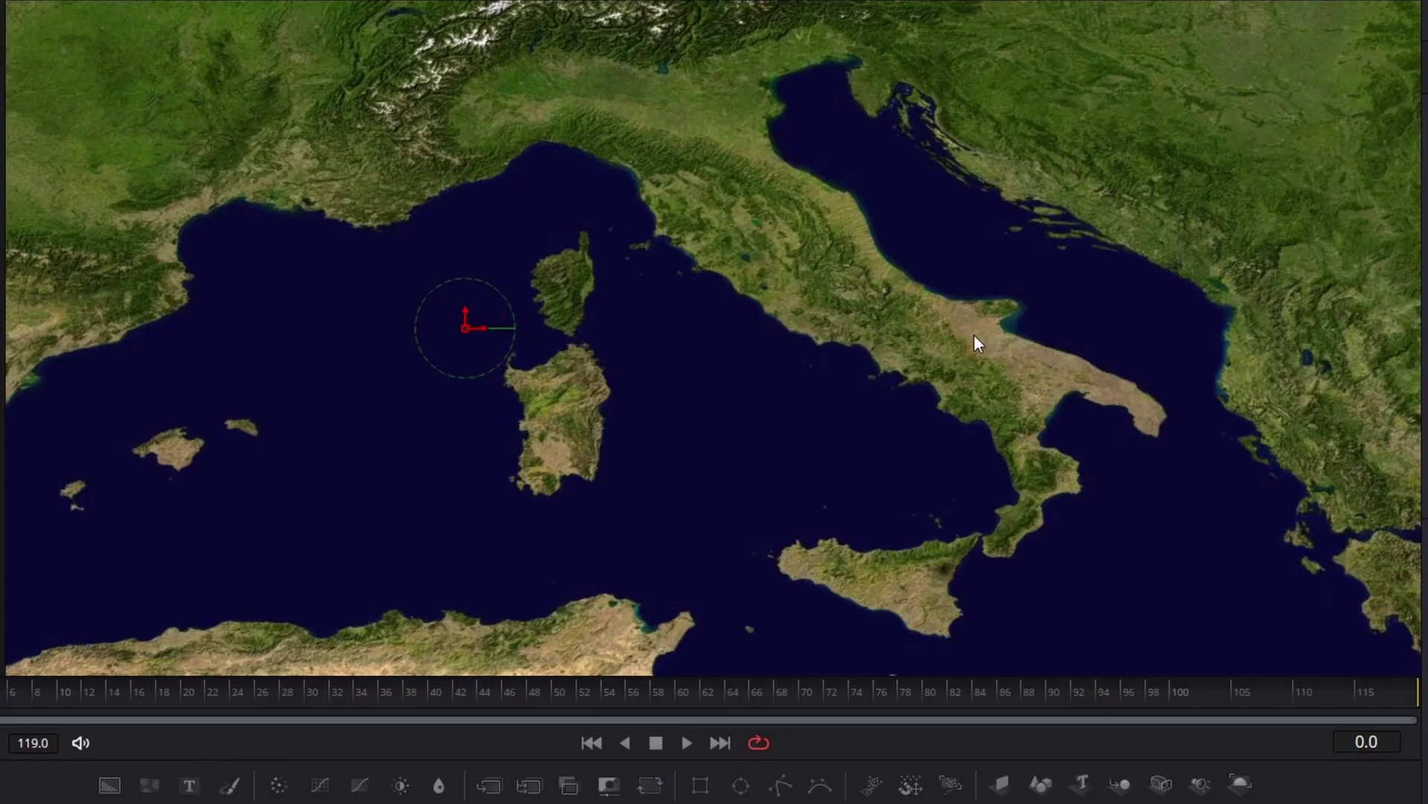
pyautogui.moveTo(959, 224); pyautogui.dragTo(984, 275)
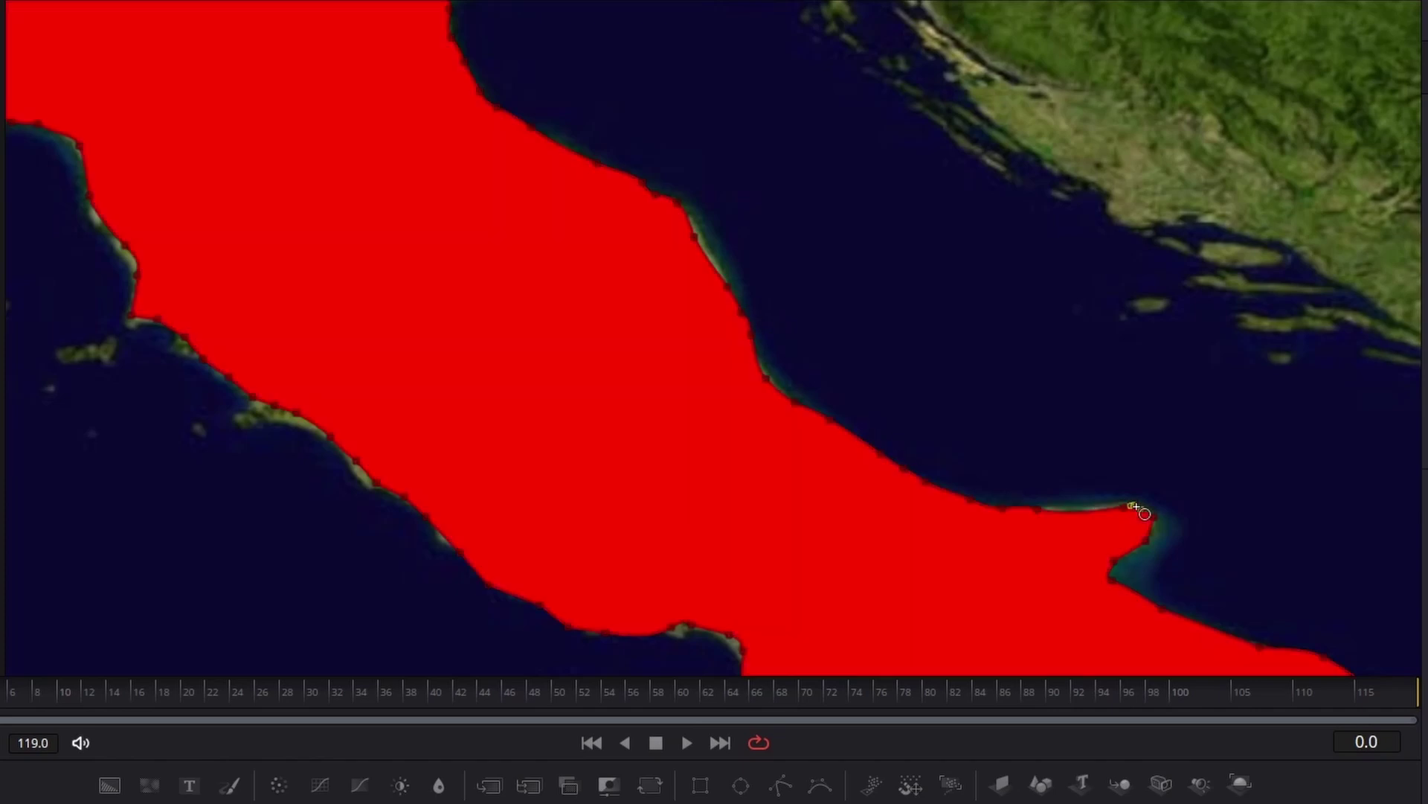
pyautogui.scroll(10, 603, 380)
pyautogui.moveTo(685, 397); pyautogui.dragTo(751, 381)
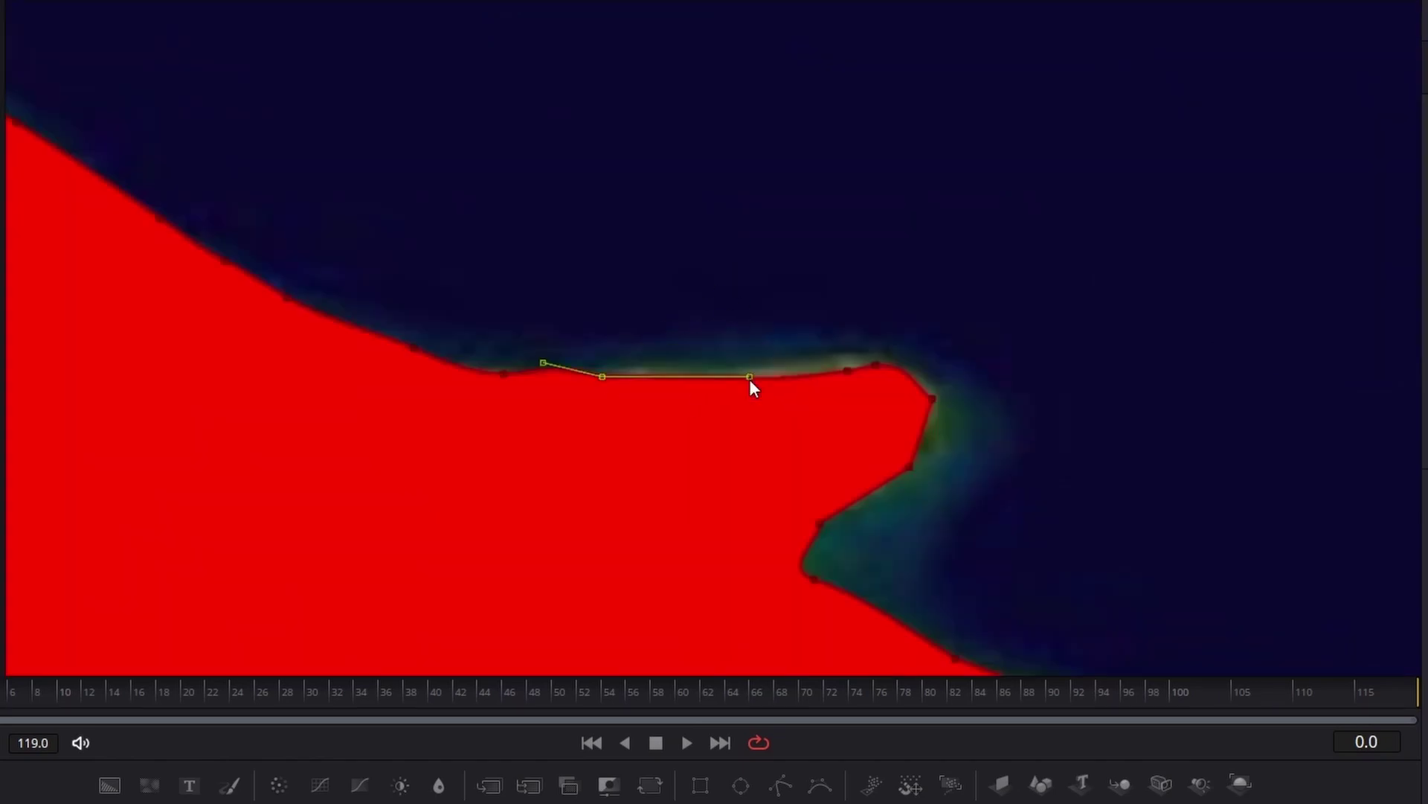
pyautogui.scroll(-10, 849, 359)
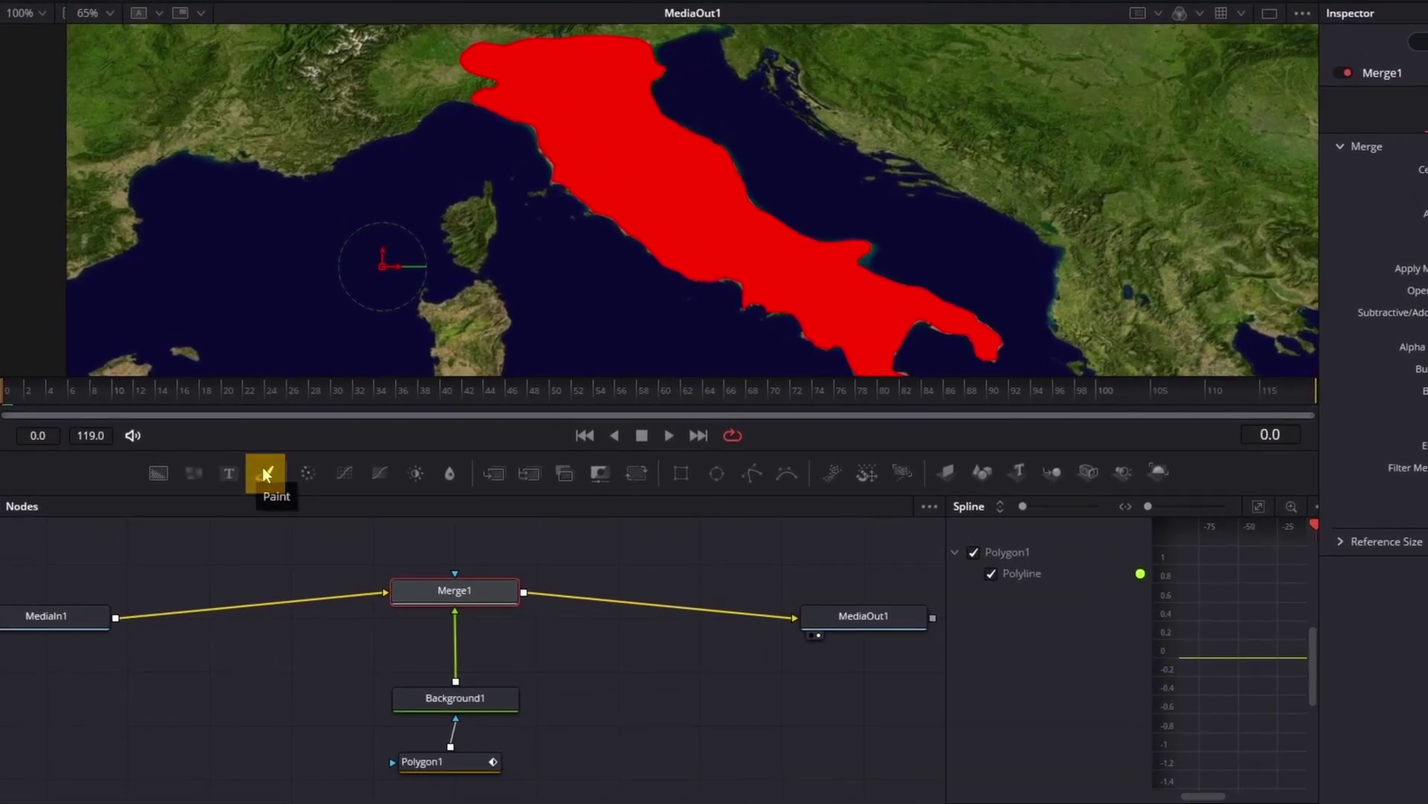
# Add a Paint node after Merge1 with a circular brush of size about 0.002
pyautogui.click(270, 477)
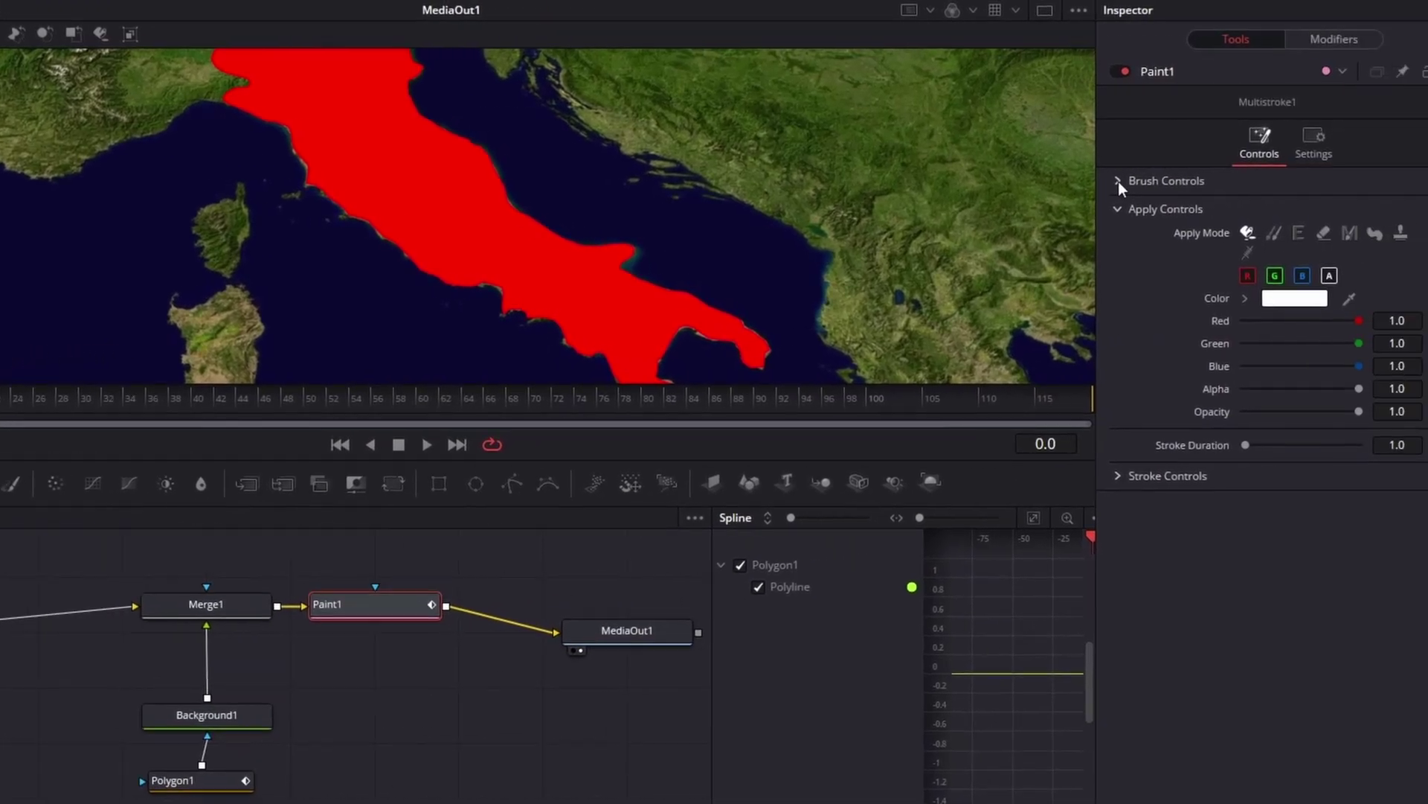
pyautogui.click(1225, 180)
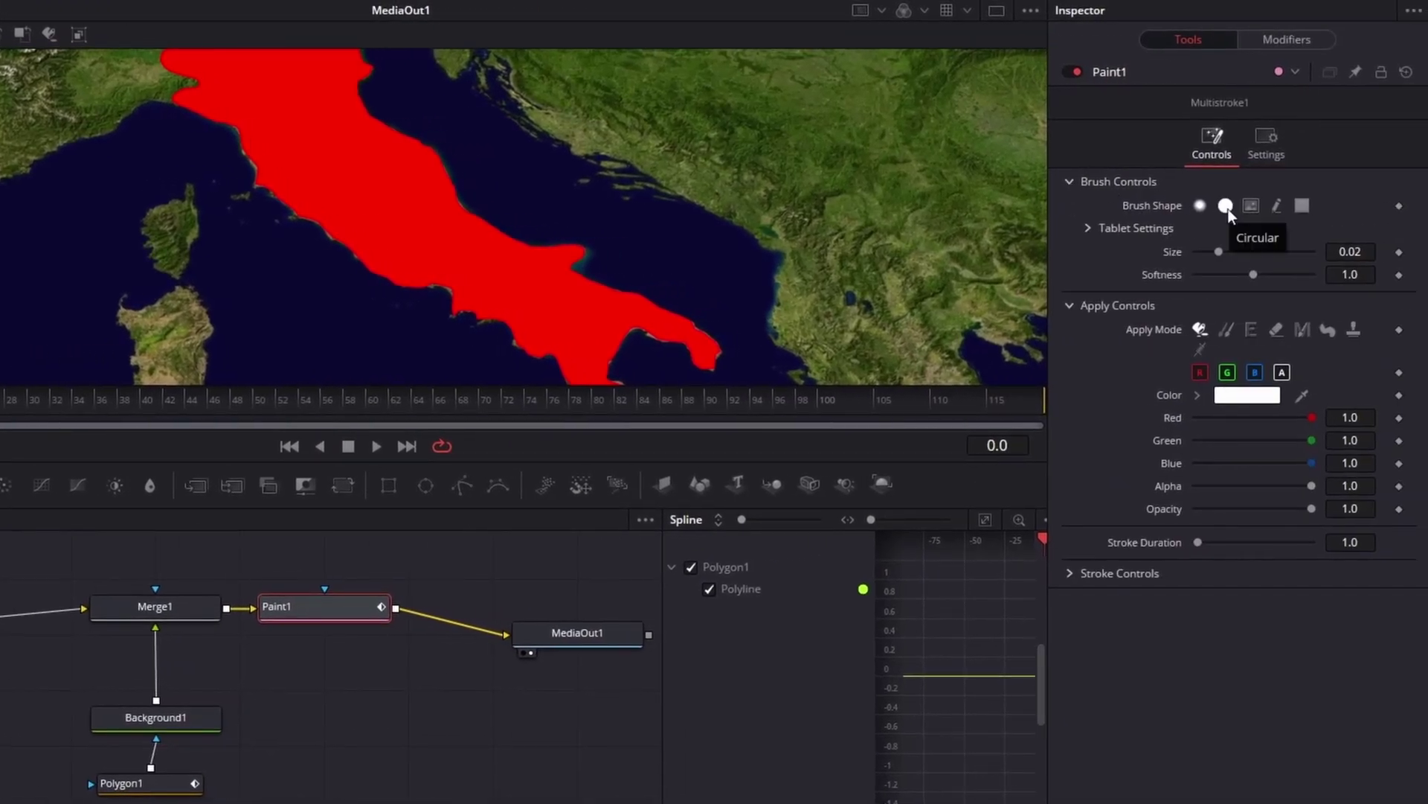
pyautogui.click(1225, 205)
pyautogui.moveTo(1219, 252); pyautogui.dragTo(1199, 252)
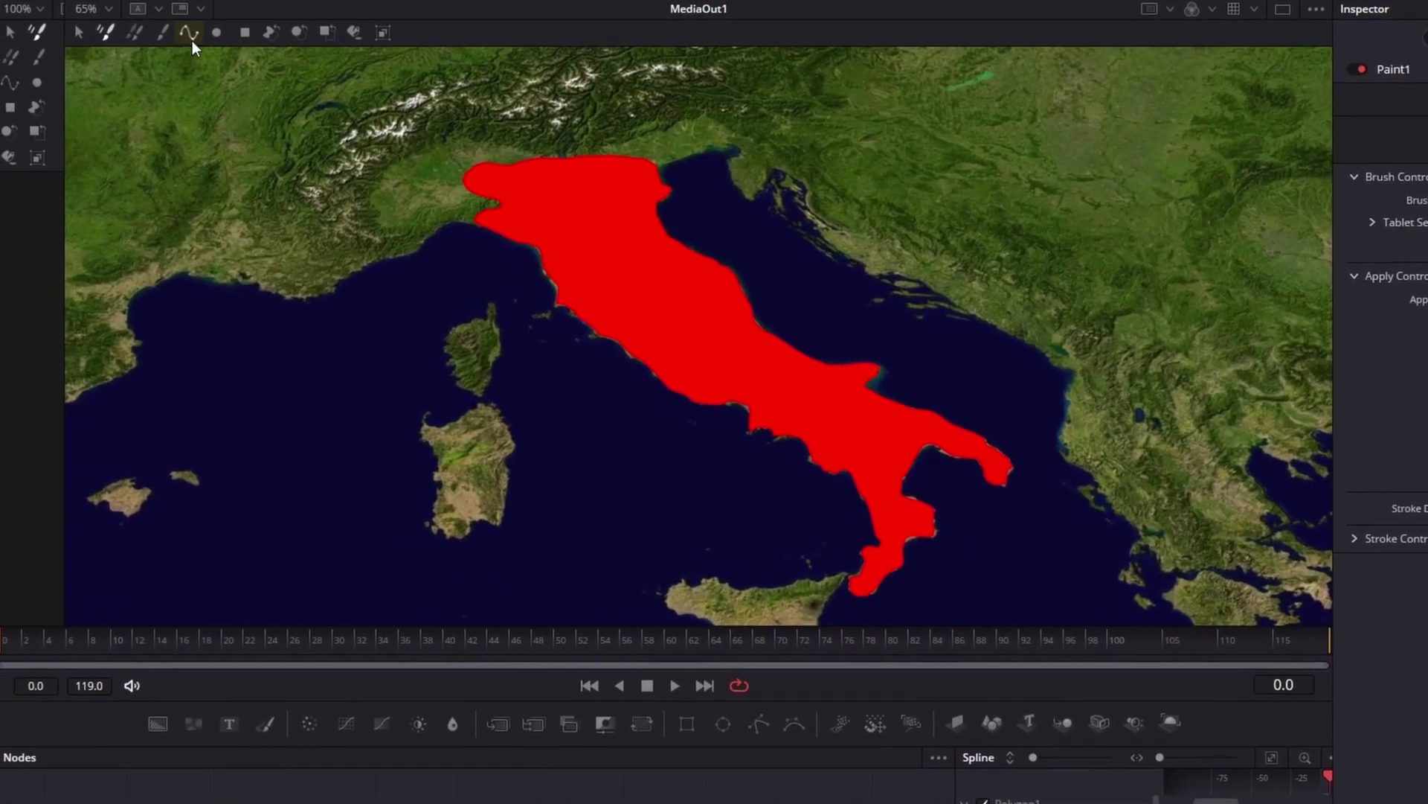
# Draw a white polyline stroke around Italy's northern border, Adriatic coast and back
pyautogui.click(190, 34)
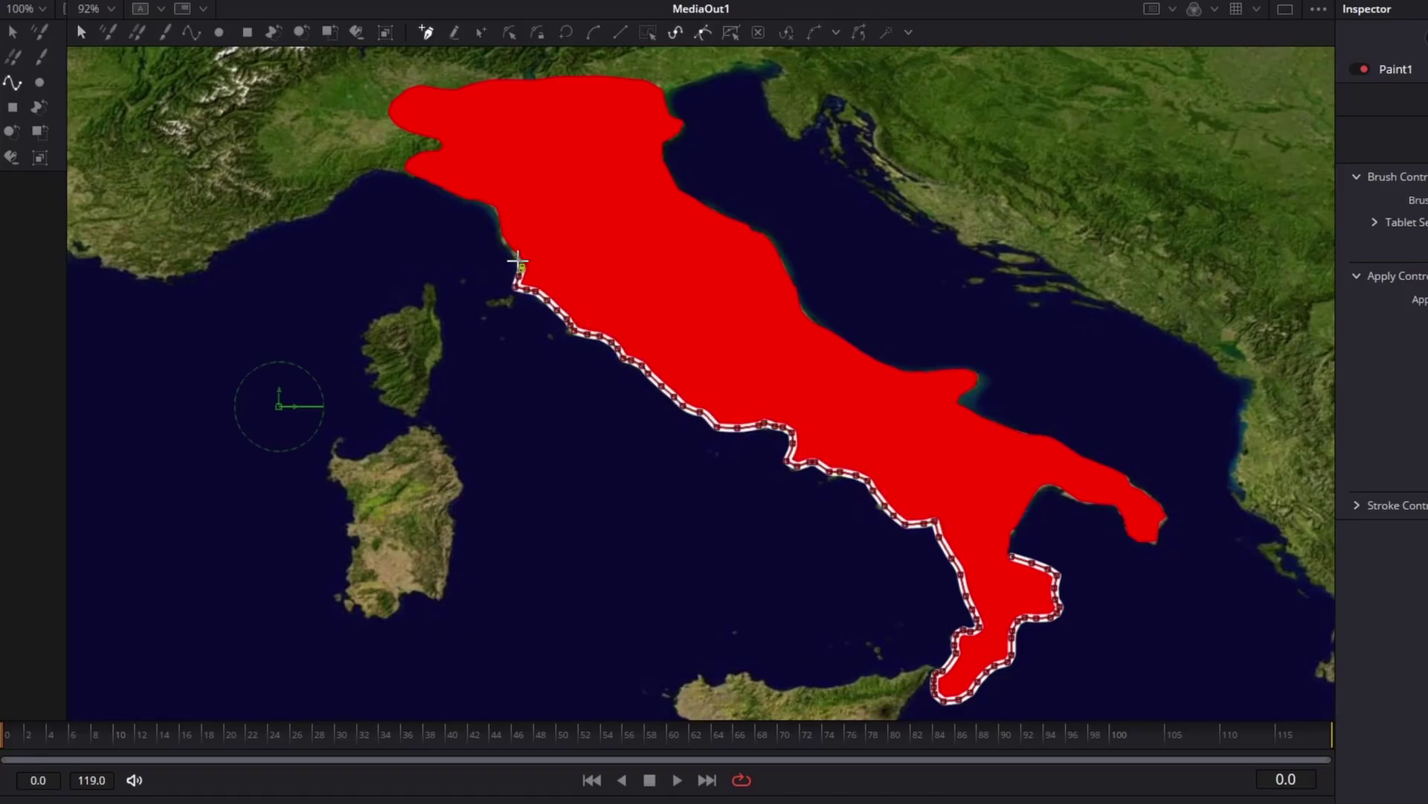
pyautogui.moveTo(436, 90)
pyautogui.mouseDown()
pyautogui.moveTo(593, 70)
pyautogui.moveTo(682, 116)
pyautogui.mouseUp()
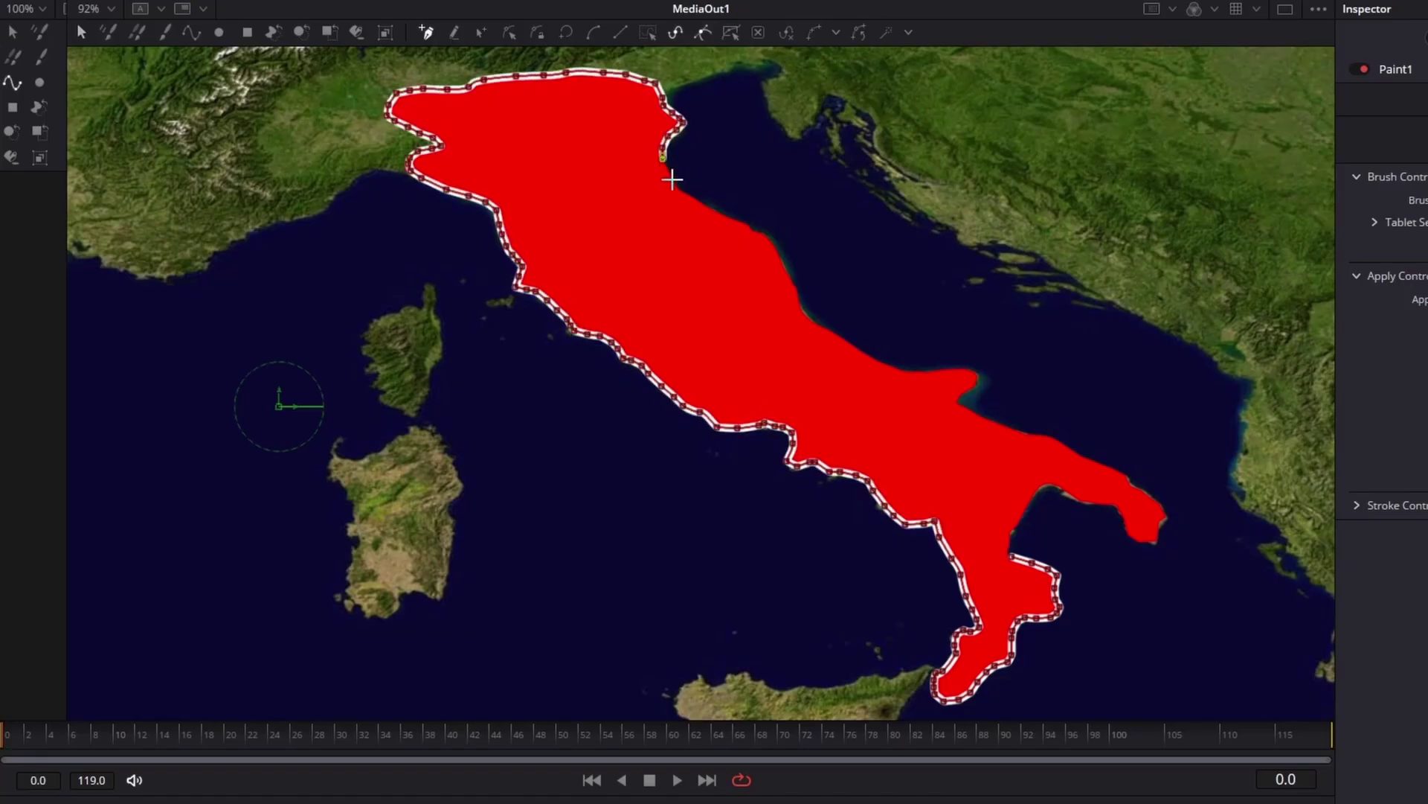
pyautogui.moveTo(814, 325)
pyautogui.mouseDown()
pyautogui.moveTo(934, 368)
pyautogui.moveTo(960, 398)
pyautogui.moveTo(977, 377)
pyautogui.moveTo(1010, 423)
pyautogui.moveTo(1131, 481)
pyautogui.mouseUp()
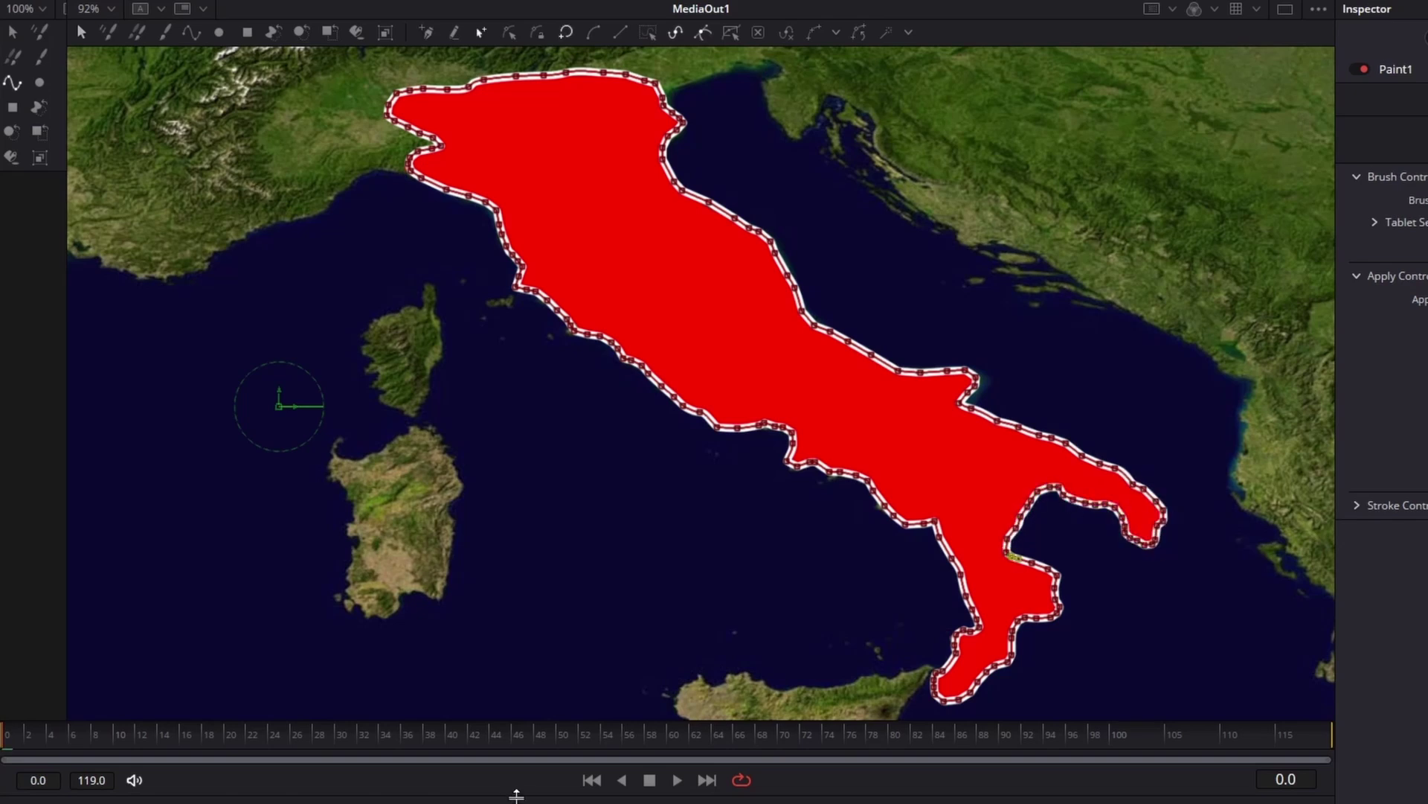
pyautogui.moveTo(516, 790)
pyautogui.mouseDown()
pyautogui.moveTo(558, 655)
pyautogui.moveTo(844, 538)
pyautogui.mouseUp()
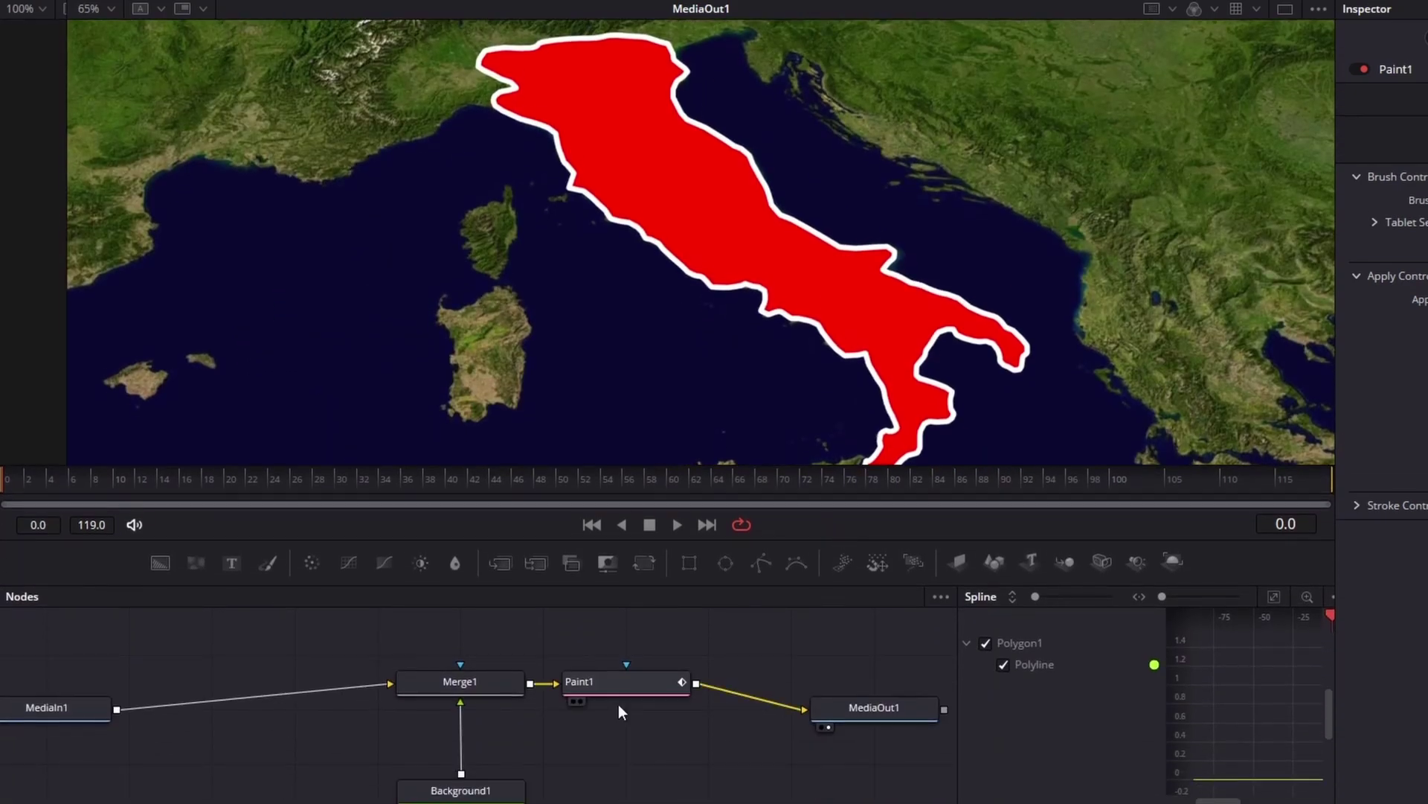
# Inspect the Merge node's settings for the Spain and island outlines
pyautogui.click(460, 681)
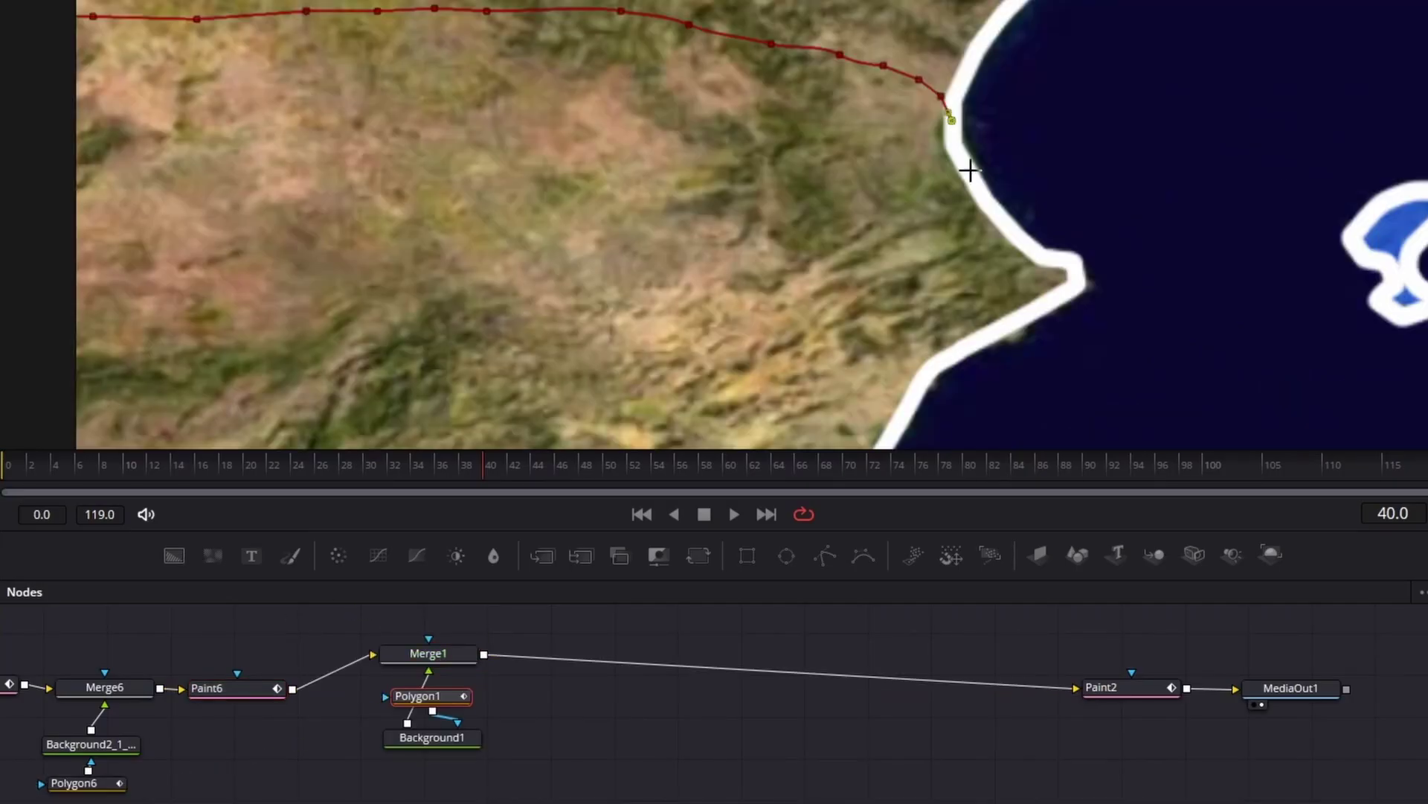
# Close the southern Spain polygon, enlarge it at a later frame, and smooth all keyframes
pyautogui.click(963, 166)
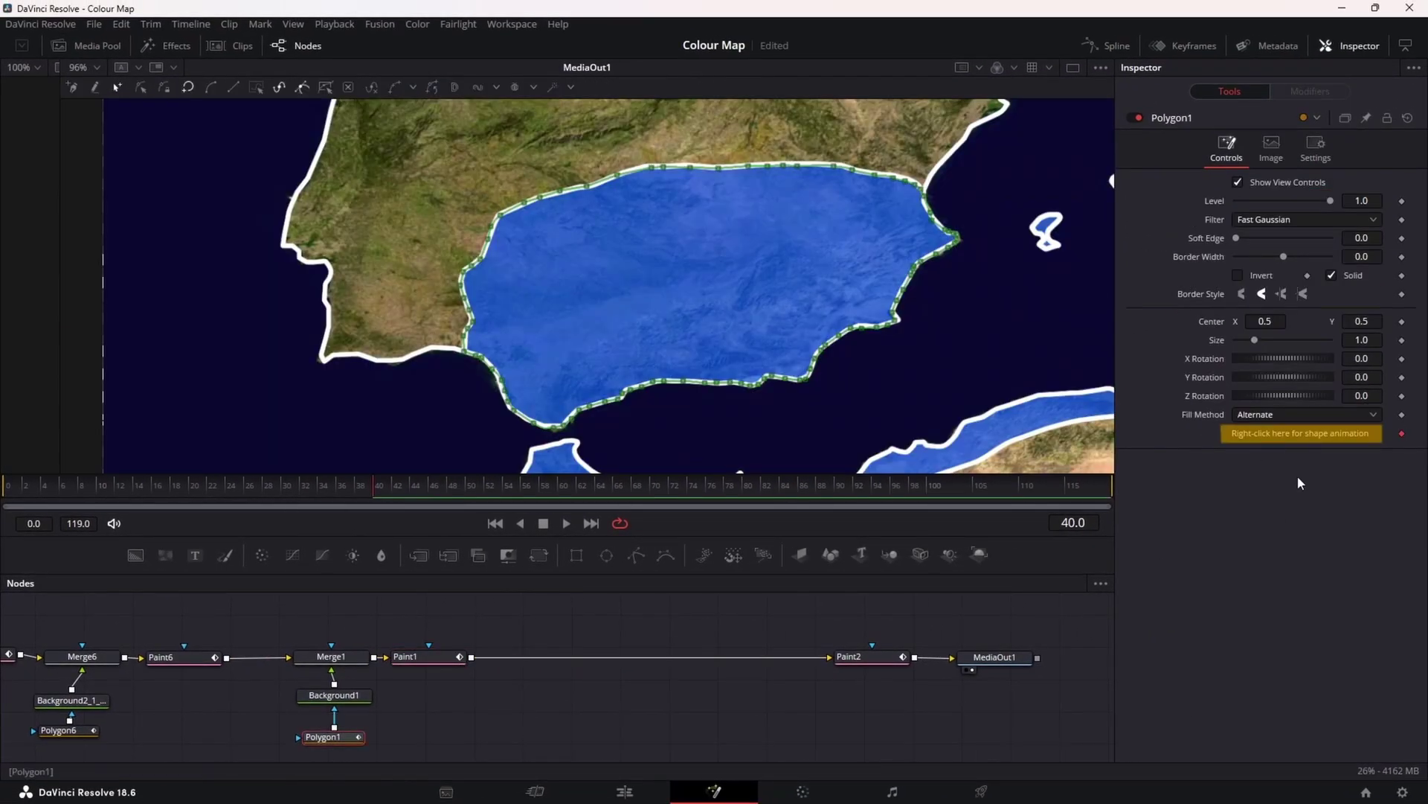
pyautogui.click(627, 487)
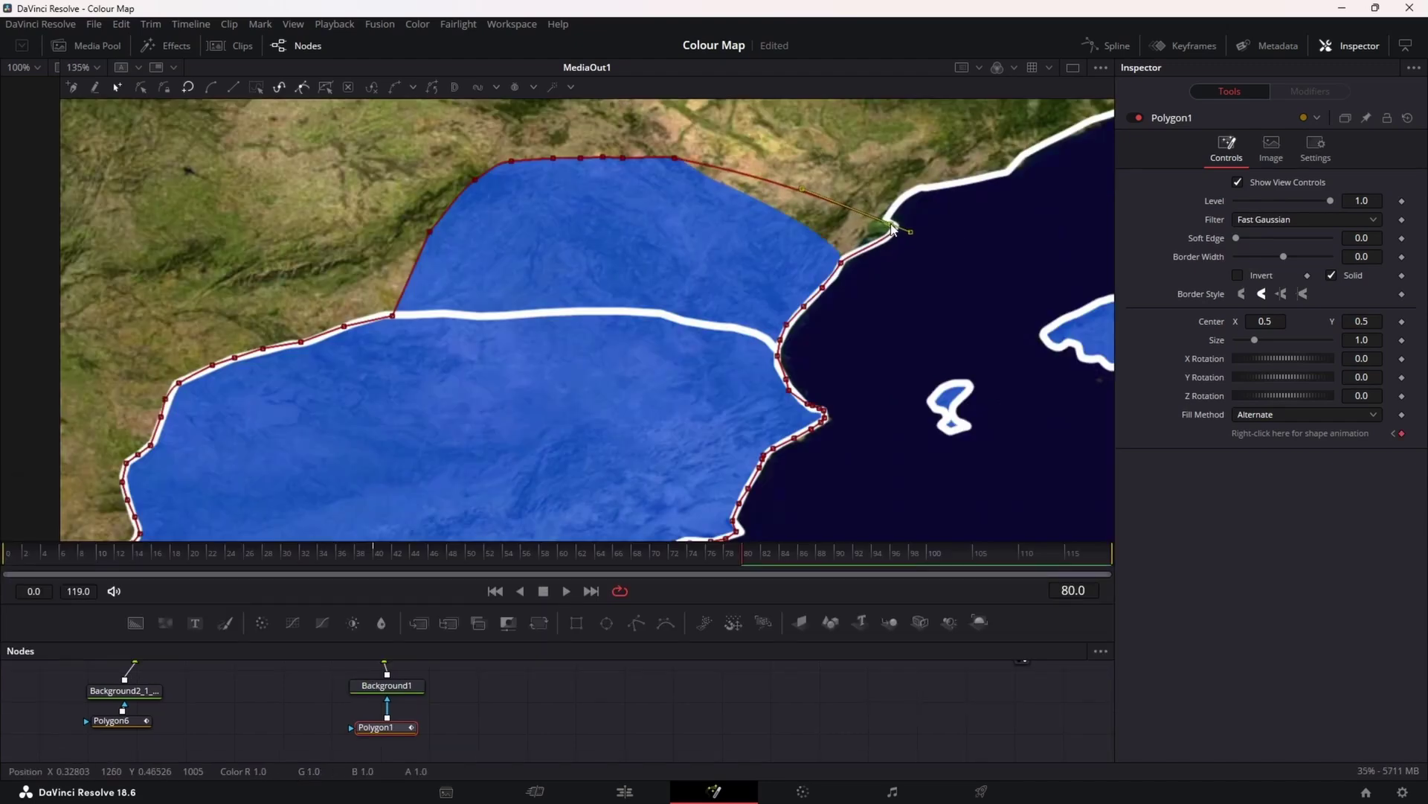
pyautogui.click(891, 227)
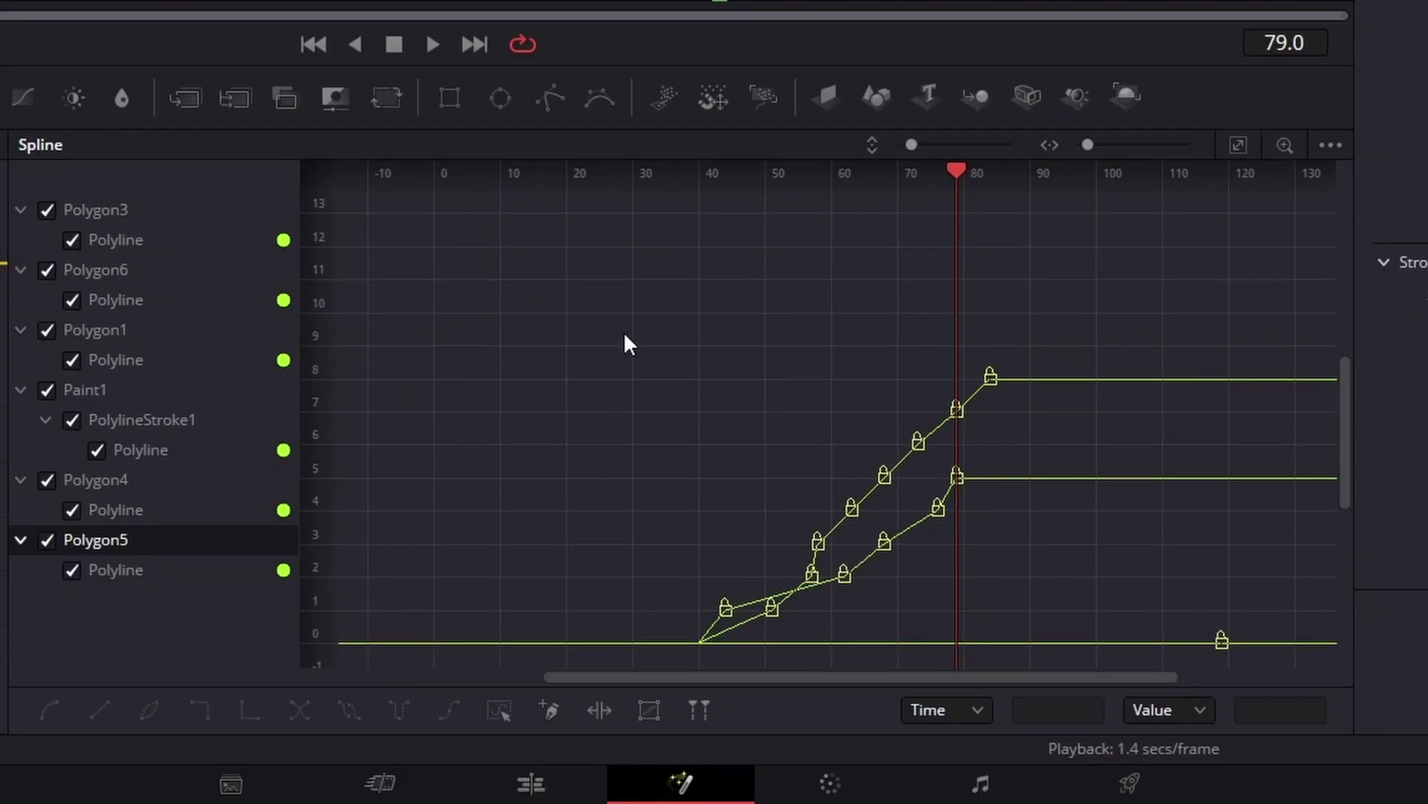
pyautogui.moveTo(549, 332); pyautogui.dragTo(1177, 640)
pyautogui.hotkey('shift', 's')
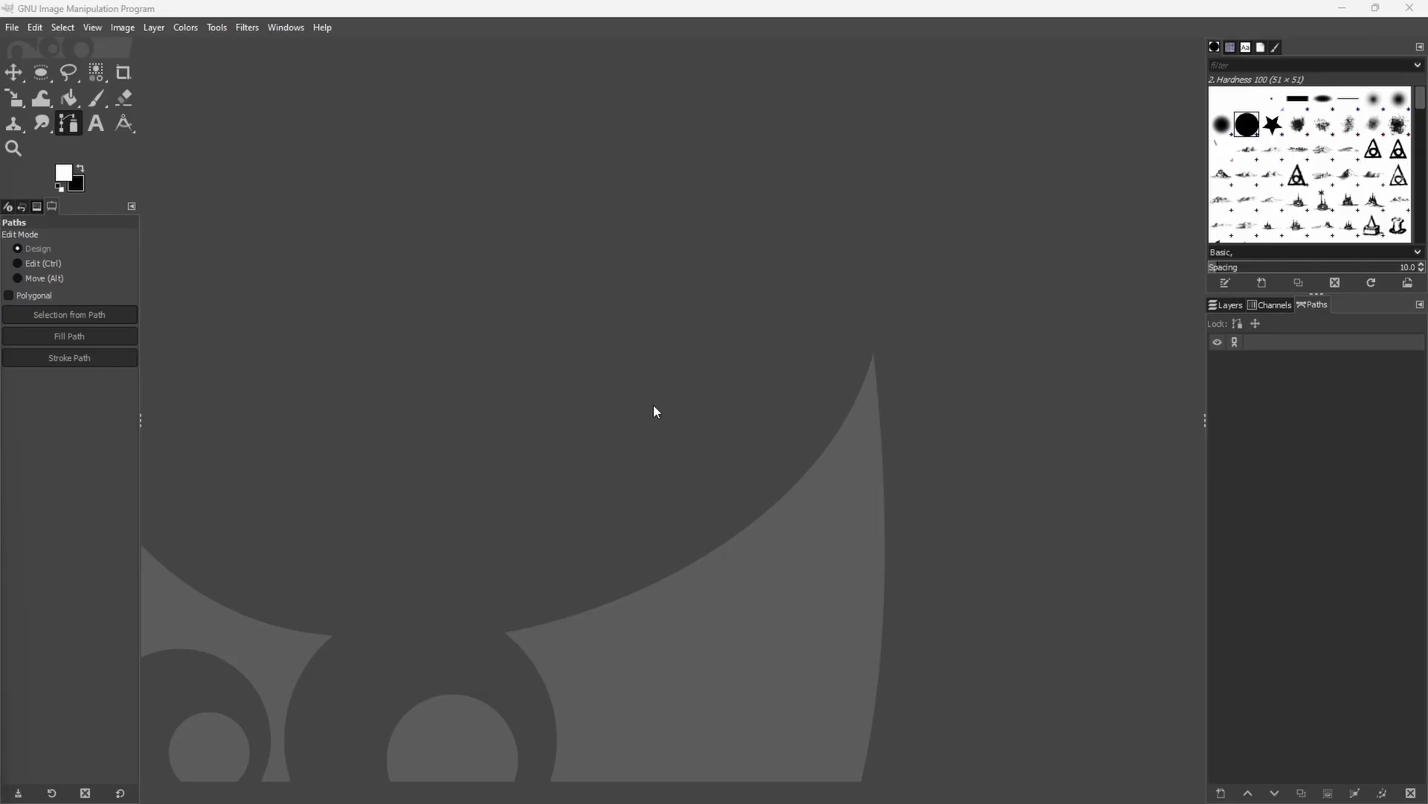
# Create a new 3840×2160 image in GIMP
pyautogui.click(11, 25)
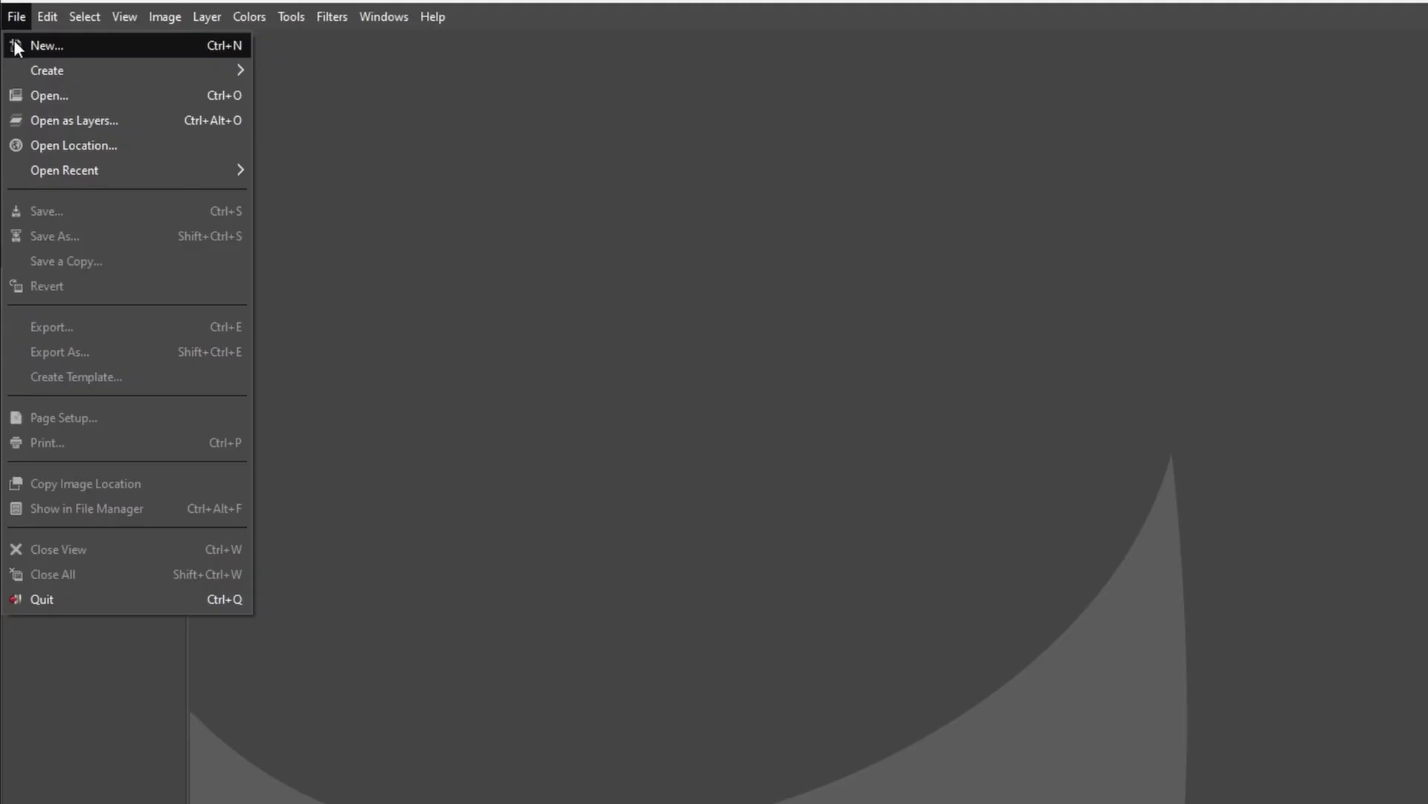
pyautogui.click(15, 46)
pyautogui.write('3840')
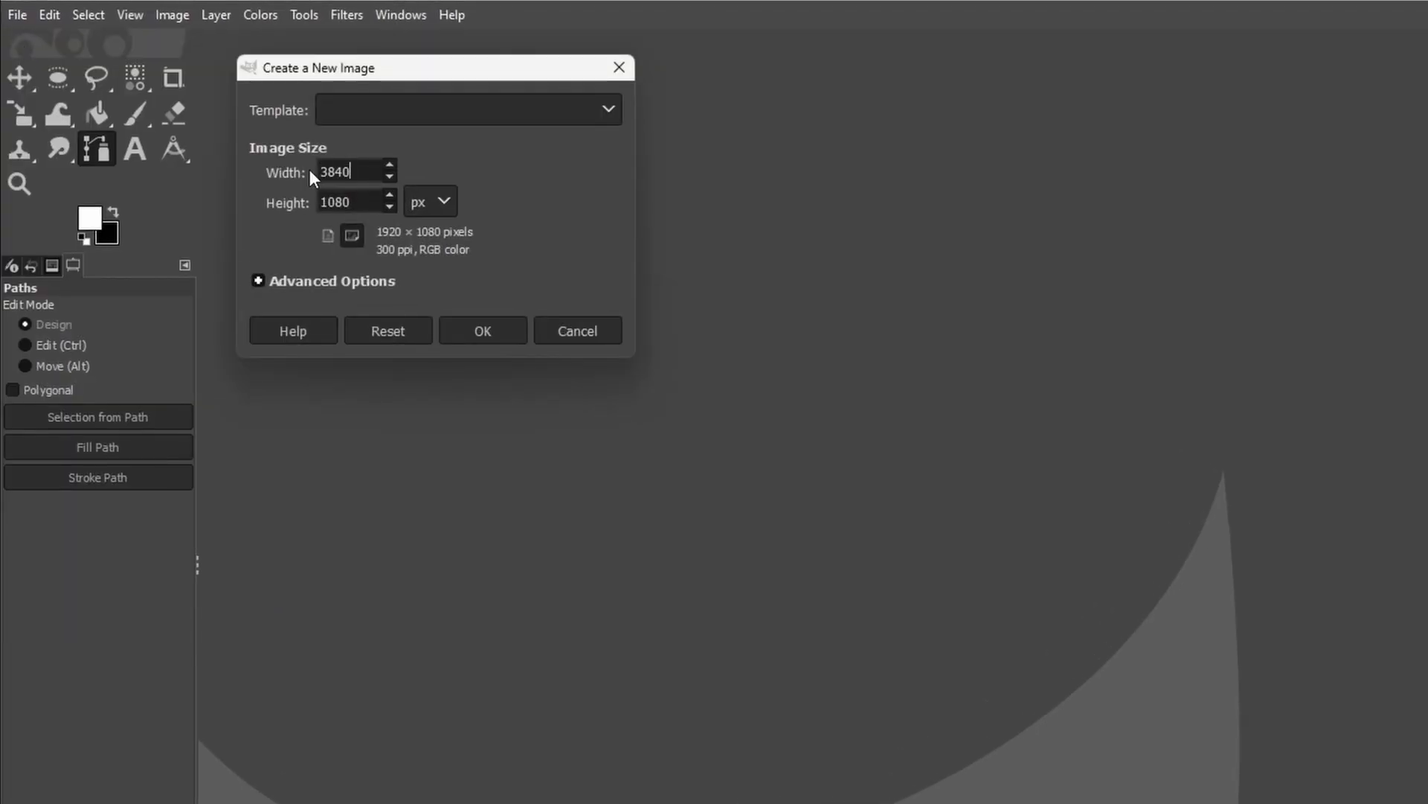
pyautogui.press('Tab')
pyautogui.write('2160')
pyautogui.click(500, 331)
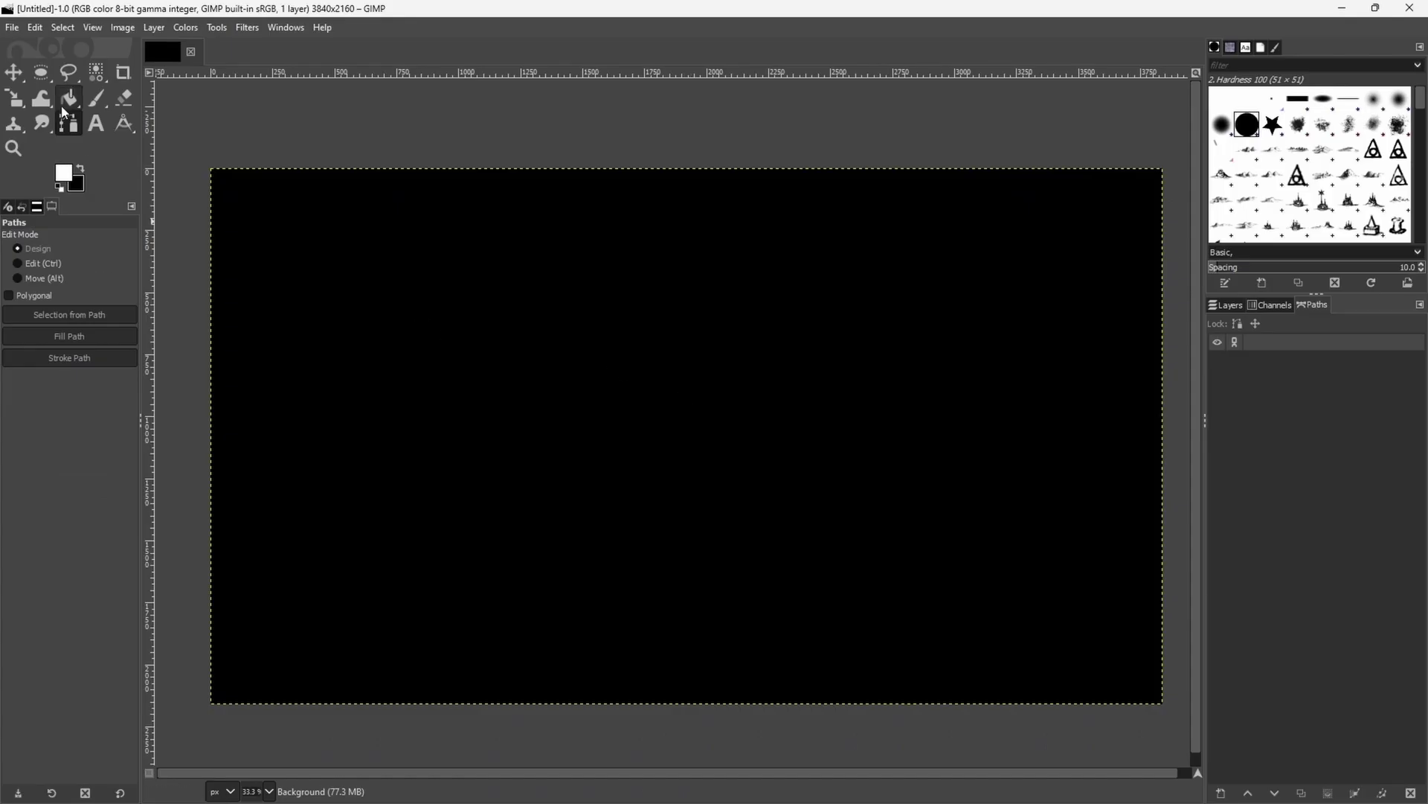
# Bucket-fill the canvas white and dock the window beside the reference video
pyautogui.click(96, 114)
pyautogui.click(435, 295)
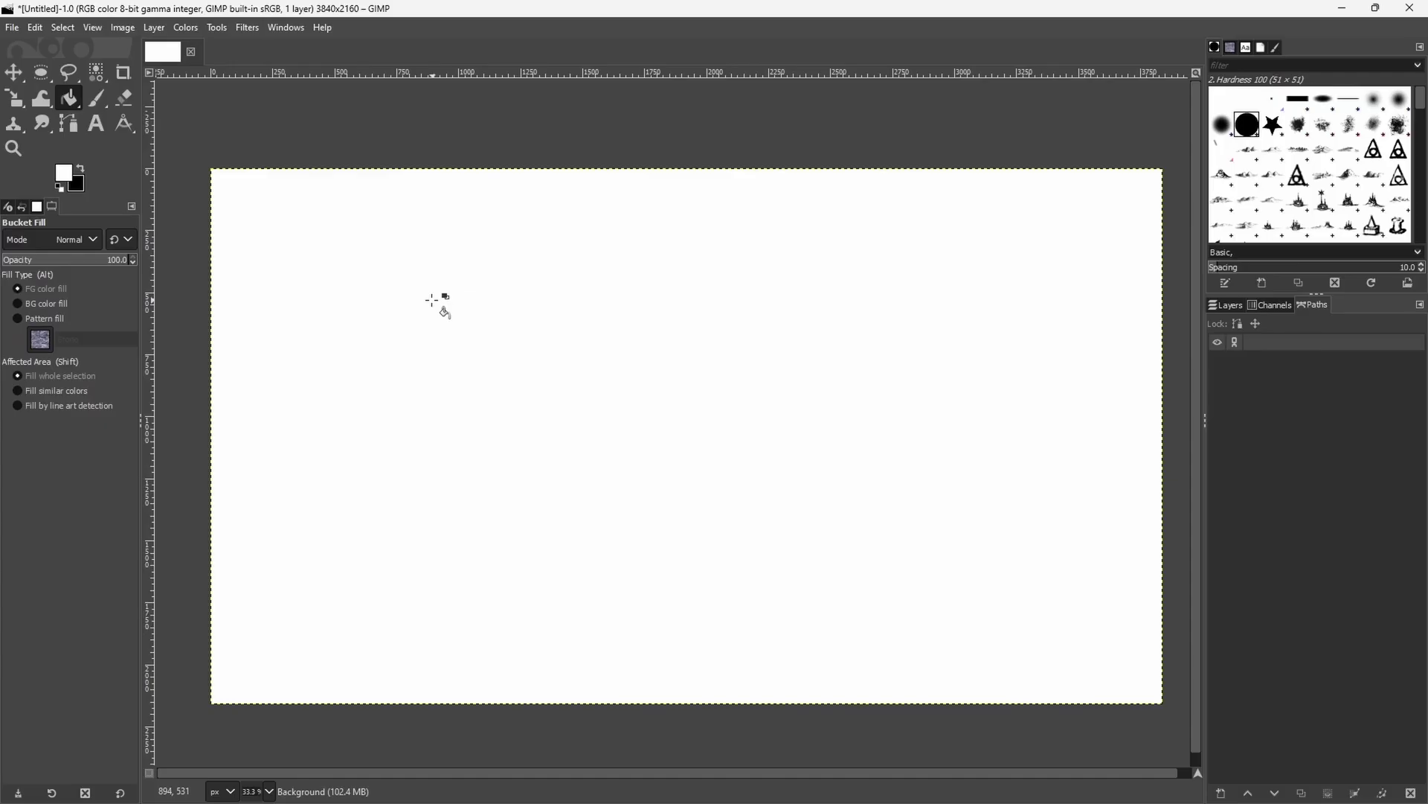
pyautogui.press('super+Left')
# Select the Paintbrush and sample the reference map's green 7fc459 as foreground colour
pyautogui.press('p')
pyautogui.click(63, 179)
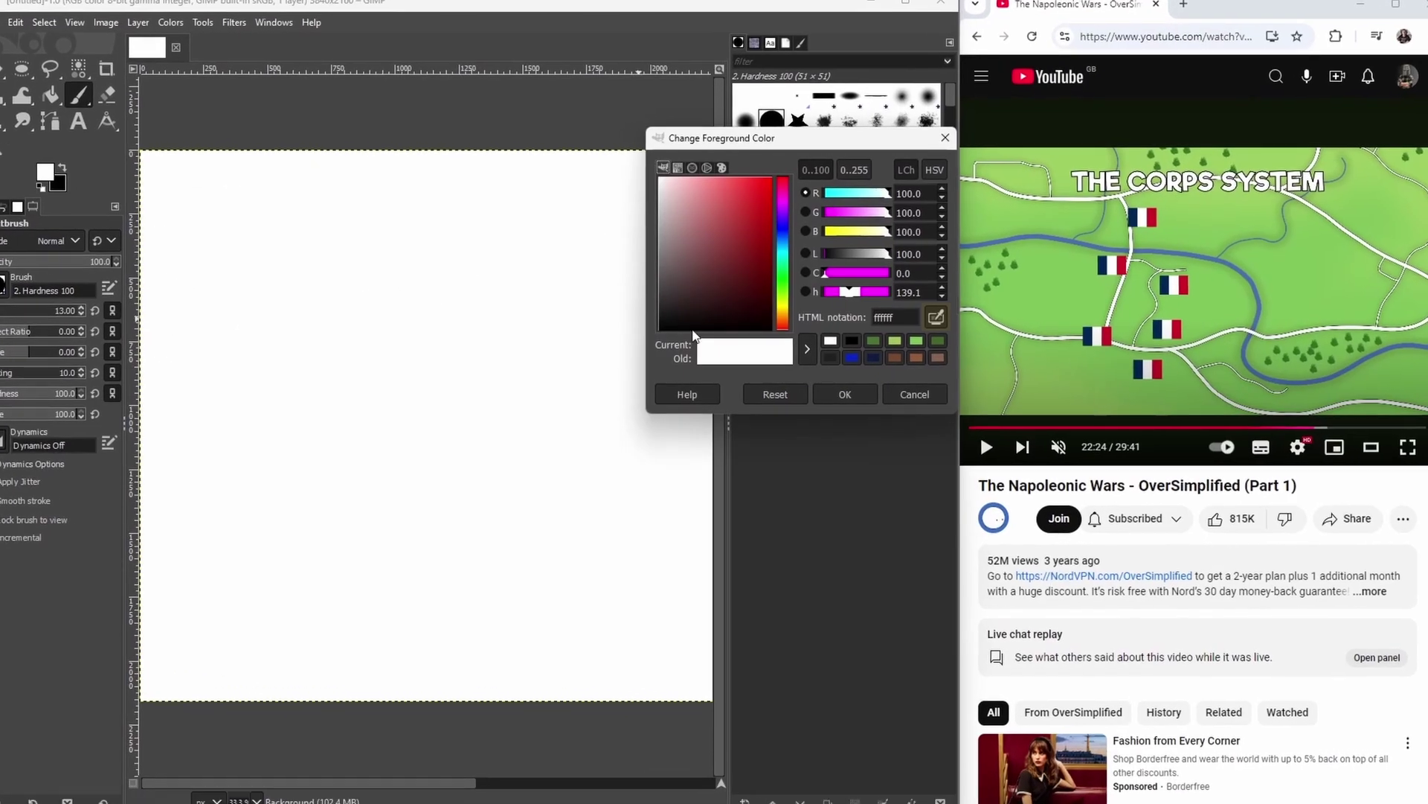
pyautogui.click(1129, 277)
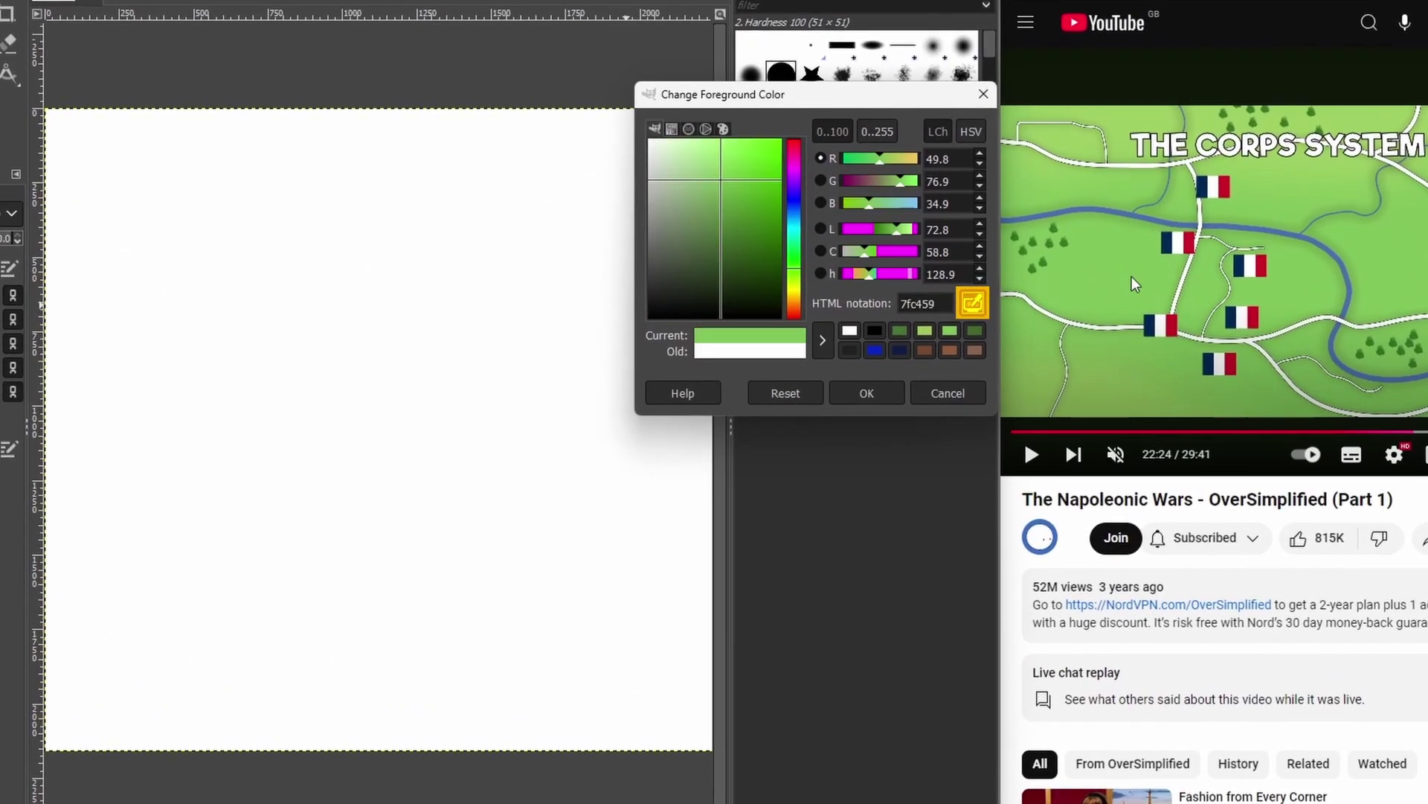
# Bucket-fill the canvas with the 7fc459 green and maximise the GIMP window
pyautogui.click(887, 400)
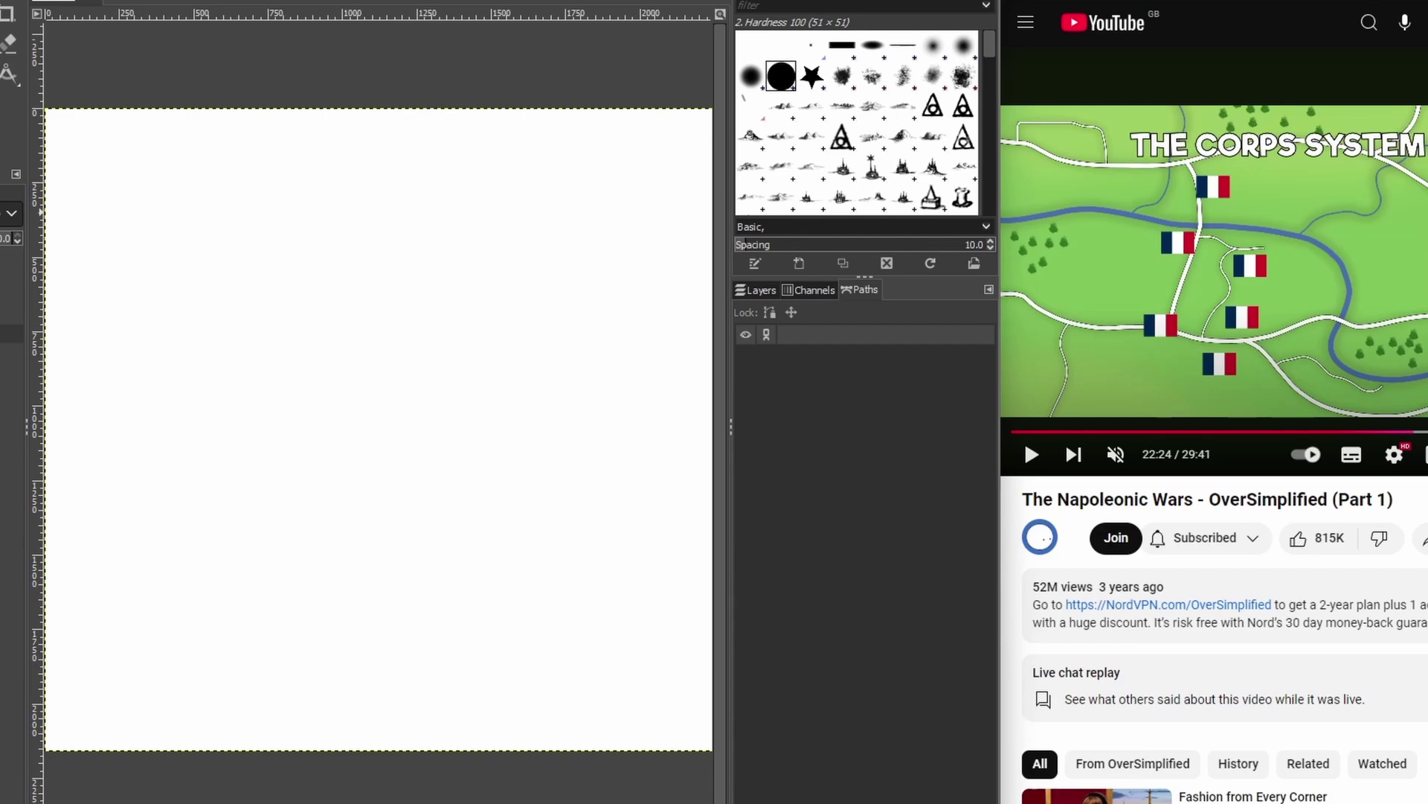
pyautogui.click(350, 398)
pyautogui.press('super+Up')
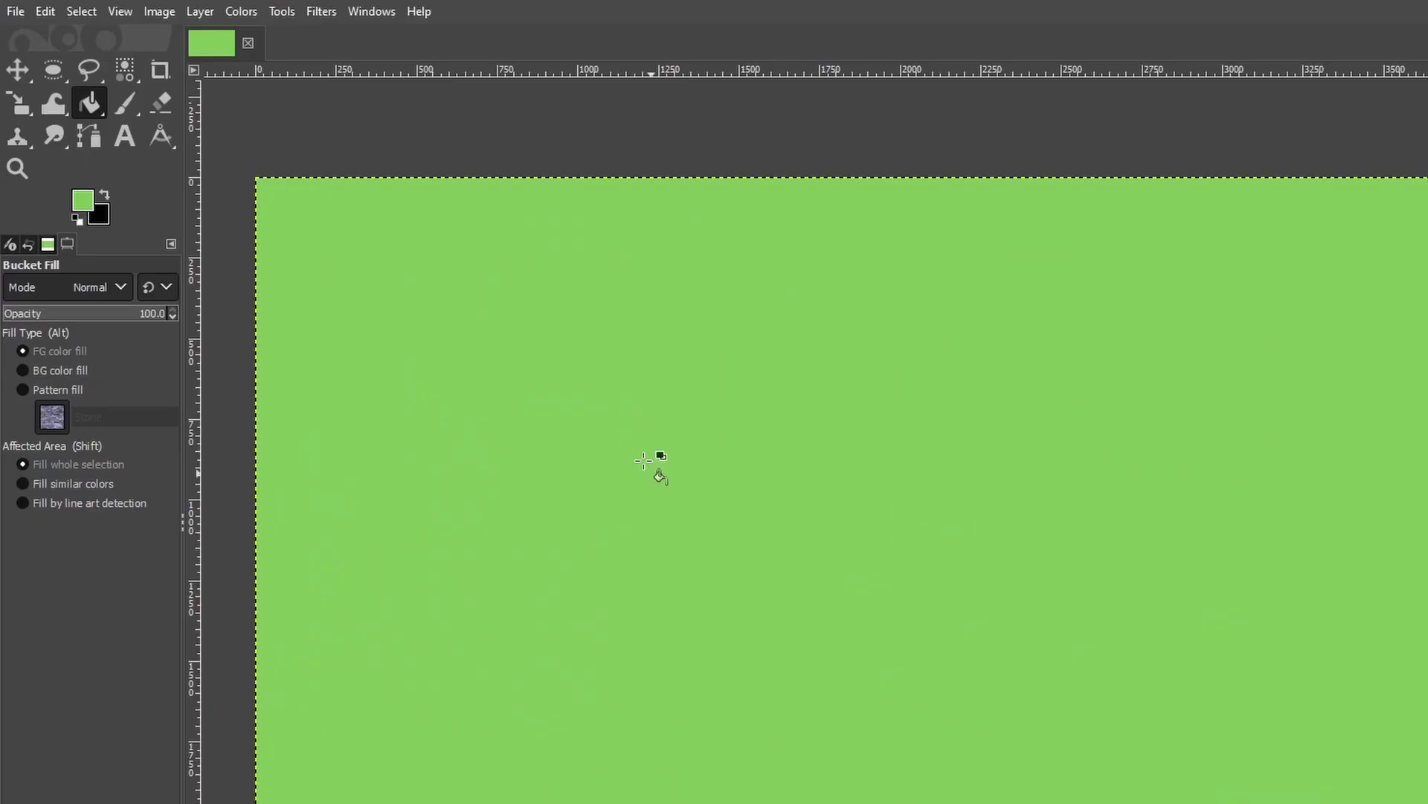
# Set the Paintbrush to low hardness and force 2, then undo the last dabs
pyautogui.click(82, 201)
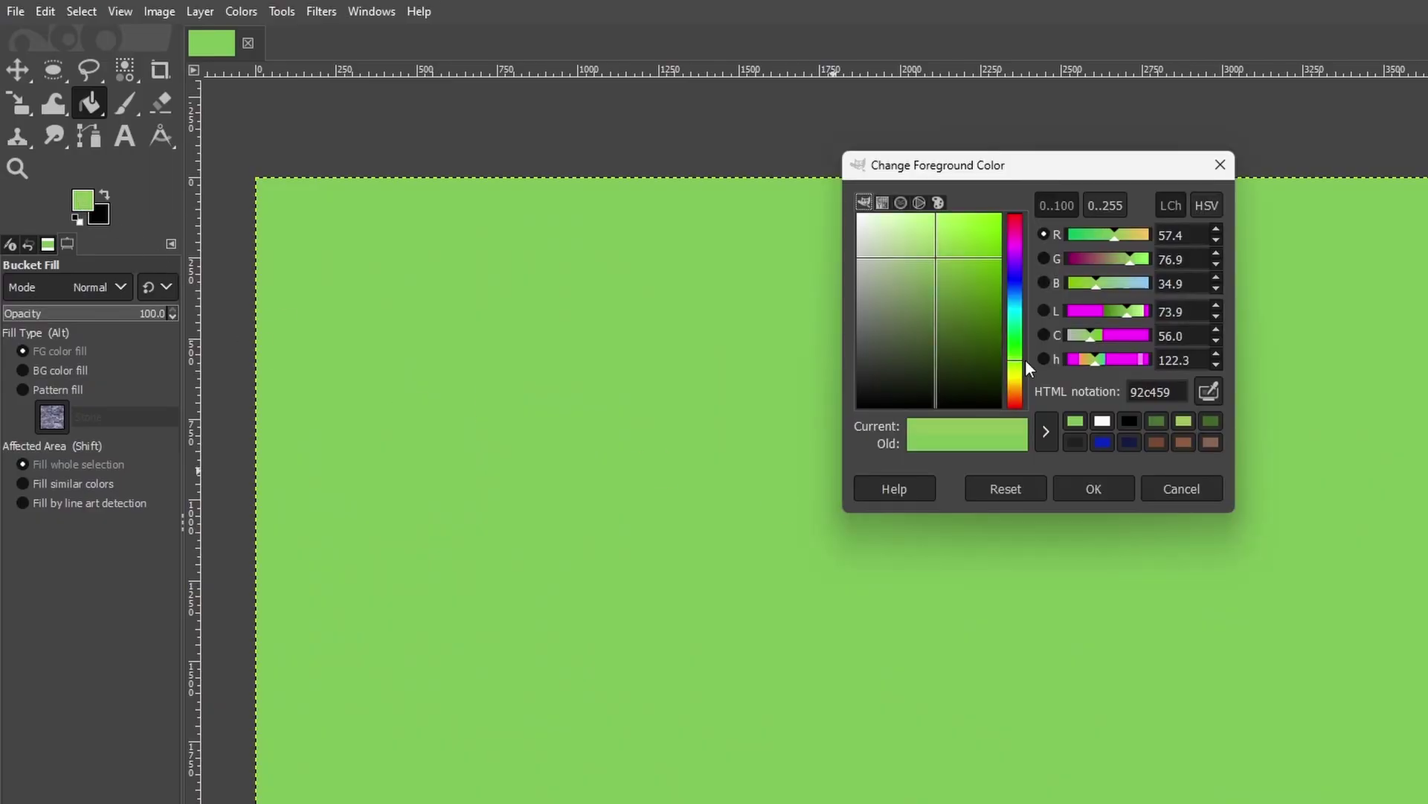
pyautogui.press('Escape')
pyautogui.click(125, 102)
pyautogui.moveTo(112, 480)
pyautogui.mouseDown()
pyautogui.moveTo(22, 482)
pyautogui.moveTo(7, 497)
pyautogui.mouseUp()
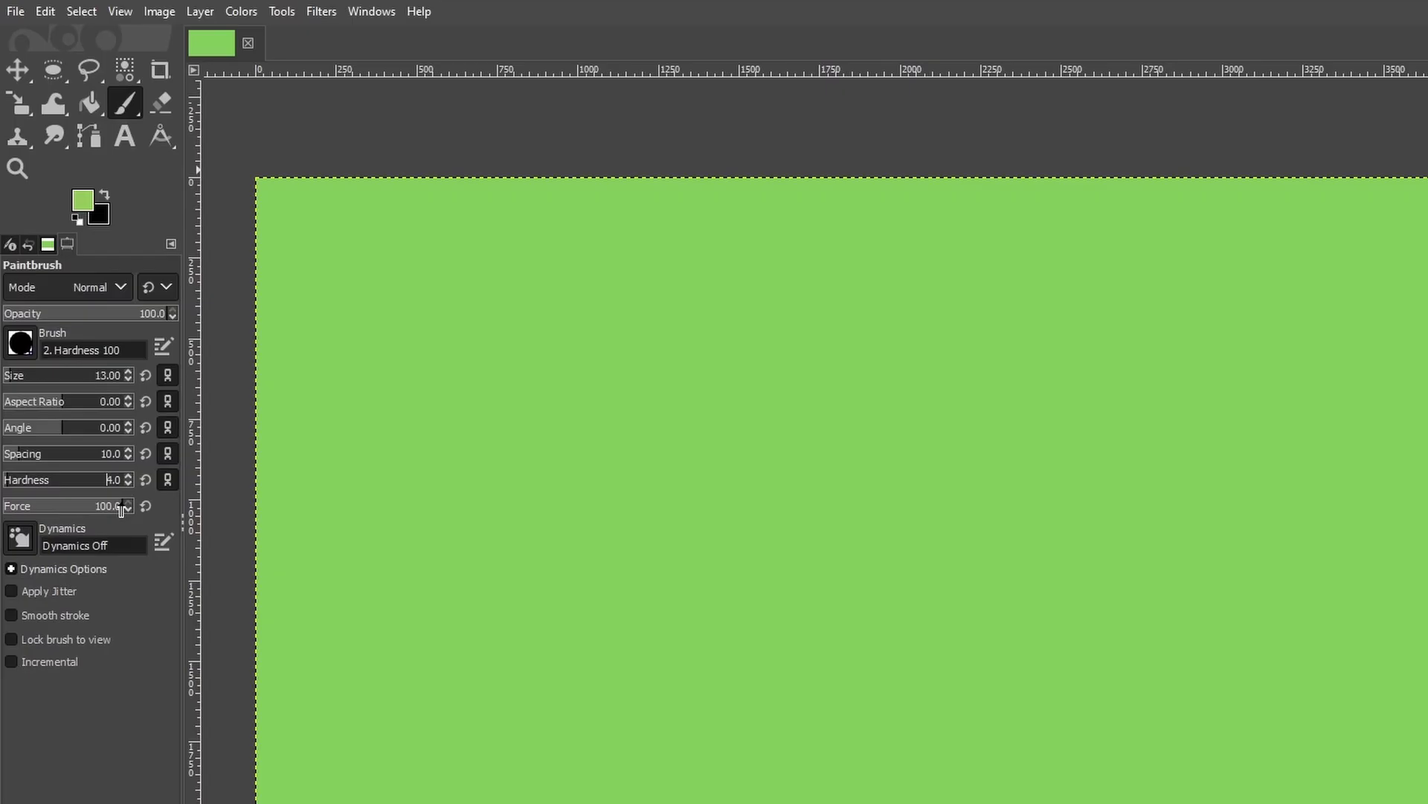
pyautogui.moveTo(121, 504); pyautogui.dragTo(7, 505)
pyautogui.hotkey('ctrl', 'z')
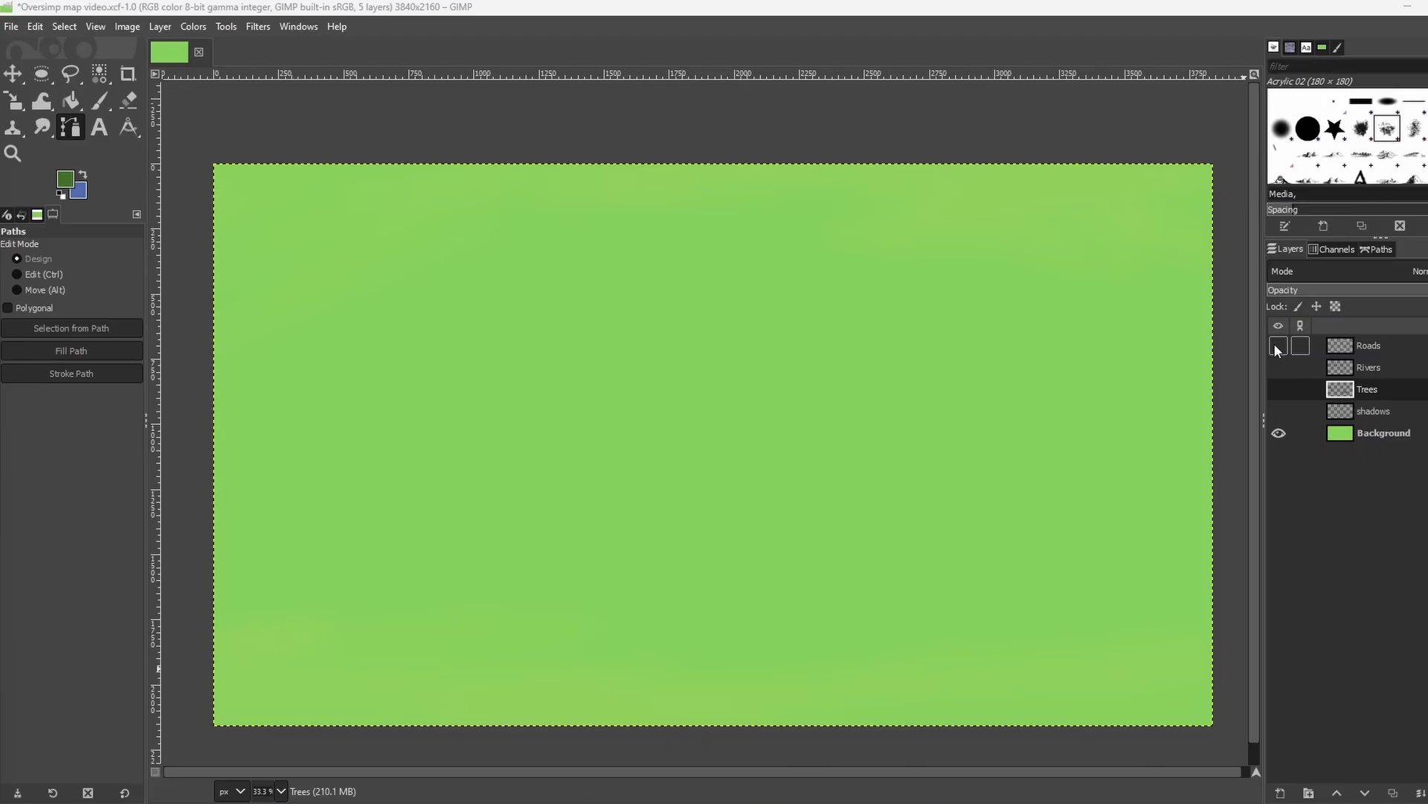
# Toggle Roads, Rivers and Trees layers on and off, preview shadows alone, then restore all
pyautogui.click(1279, 345)
pyautogui.click(1278, 367)
pyautogui.click(1279, 389)
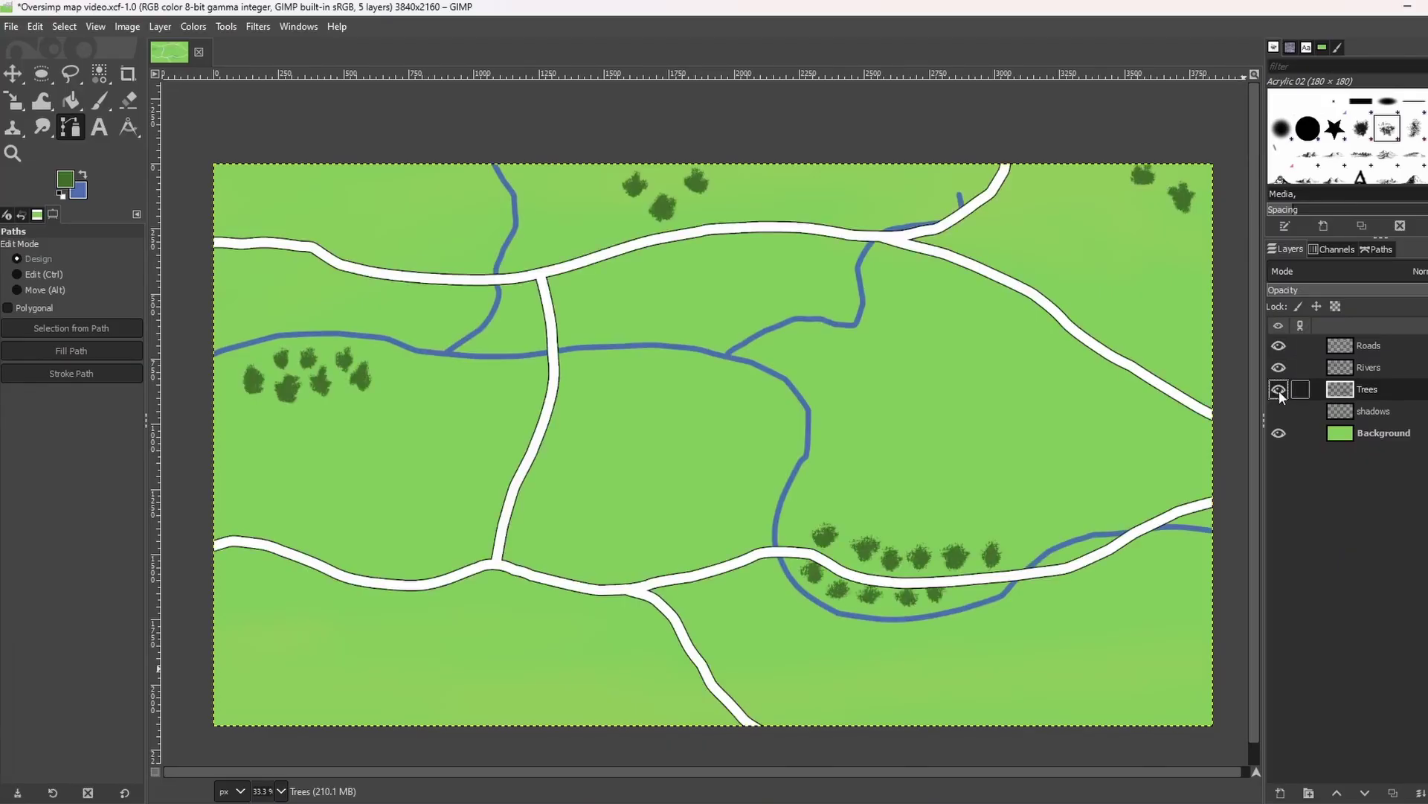
pyautogui.click(1279, 389)
pyautogui.click(1278, 367)
pyautogui.click(1278, 345)
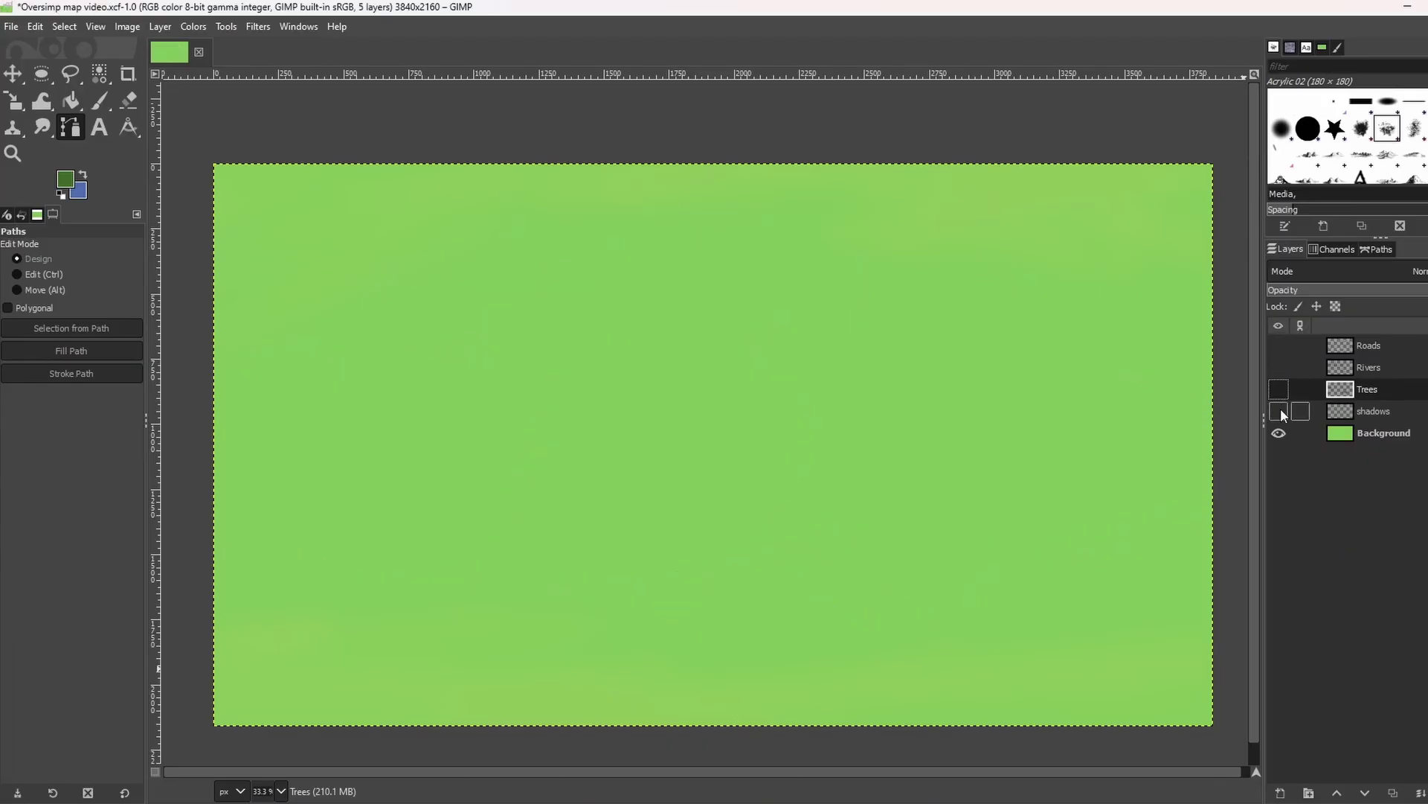
pyautogui.click(1279, 411)
pyautogui.keyDown('shift'); pyautogui.click(1279, 411); pyautogui.keyUp('shift')
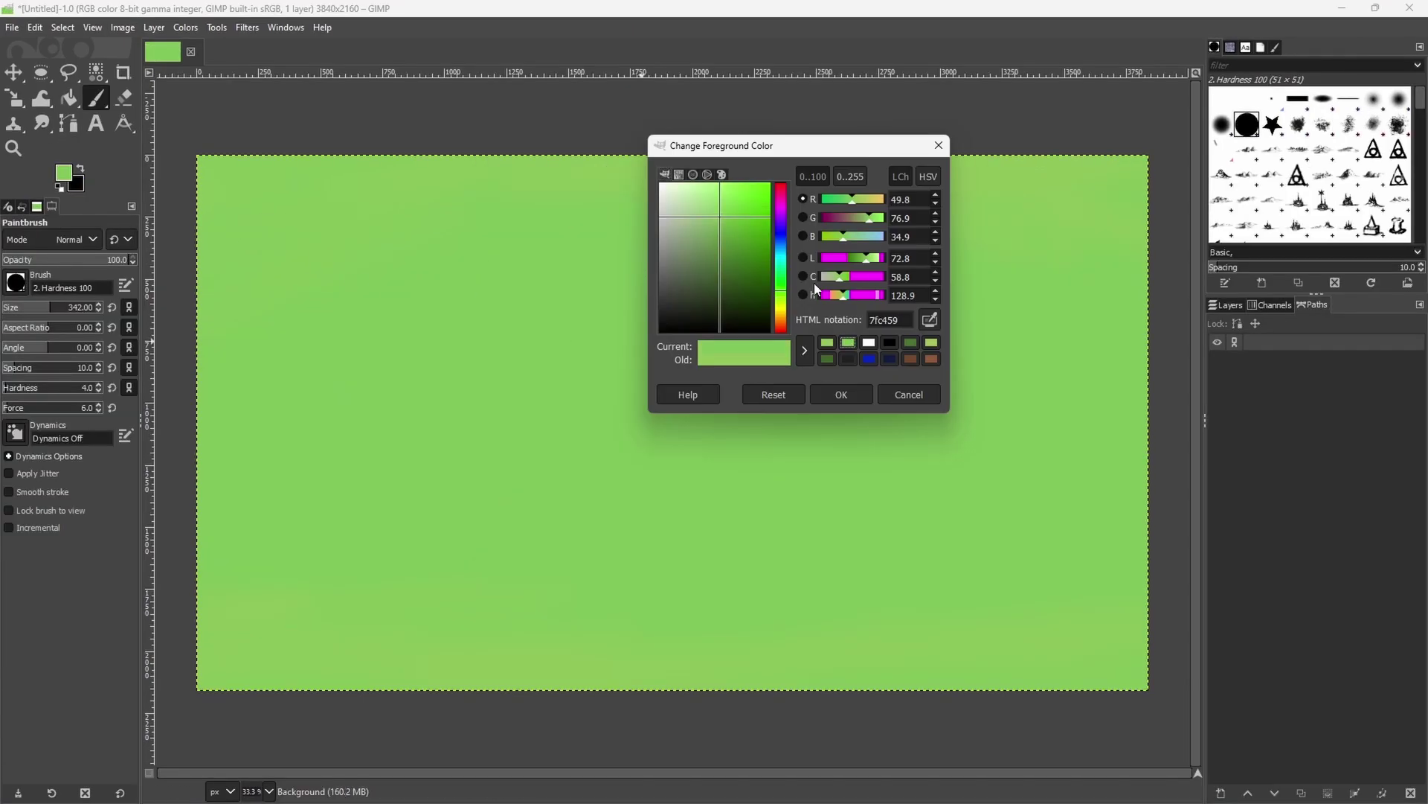
# Pick a slightly darker green and create a new layer named 'shadows'
pyautogui.click(723, 237)
pyautogui.click(841, 393)
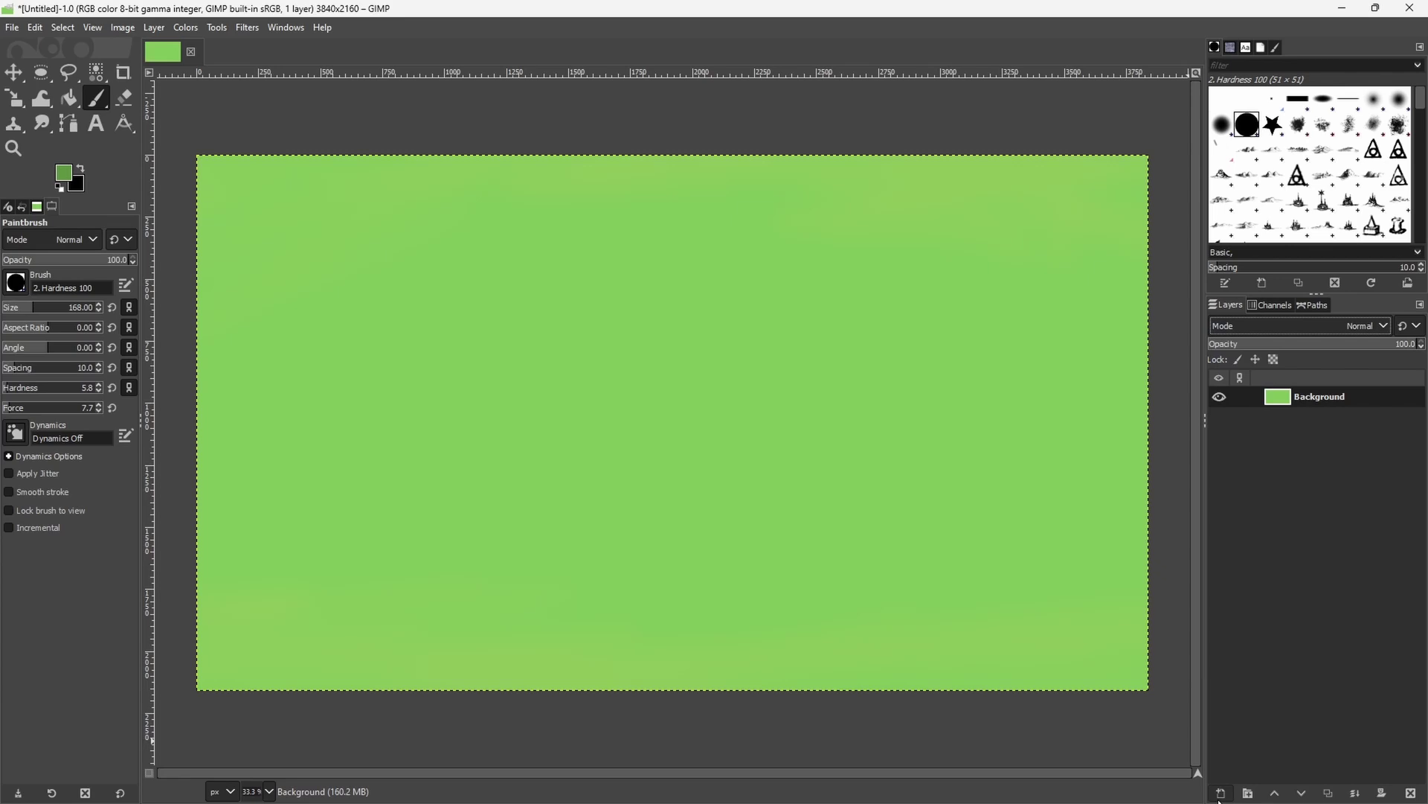
pyautogui.hotkey('ctrl', 'shift', 'n')
pyautogui.write('shadows')
pyautogui.press('Return')
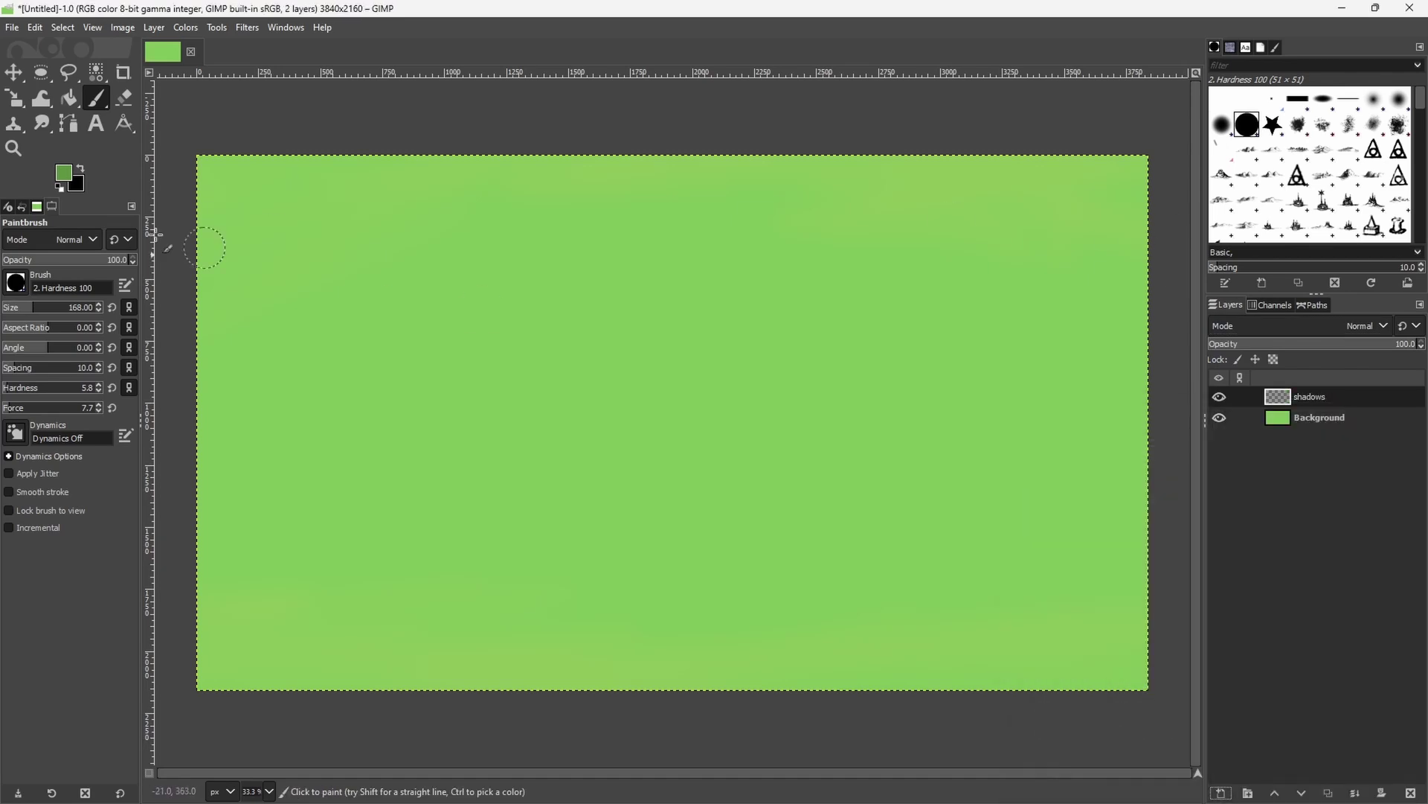
# Trace the road network with the Paths tool: a top road plus a branch joining it
pyautogui.click(68, 123)
pyautogui.click(191, 219)
pyautogui.click(210, 215)
pyautogui.click(225, 218)
pyautogui.click(254, 227)
pyautogui.click(291, 234)
pyautogui.click(323, 237)
pyautogui.click(360, 235)
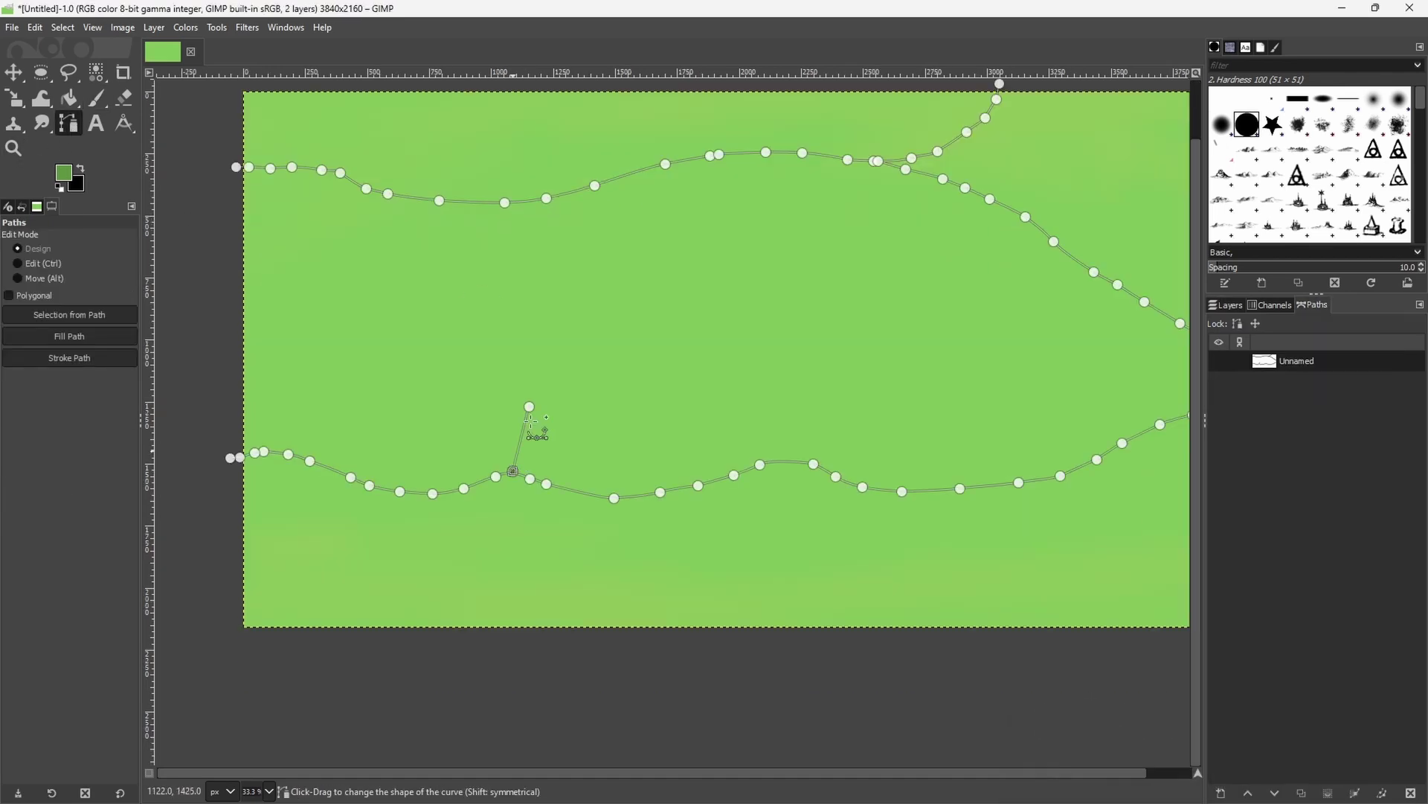
pyautogui.click(520, 433)
pyautogui.click(530, 400)
pyautogui.click(549, 364)
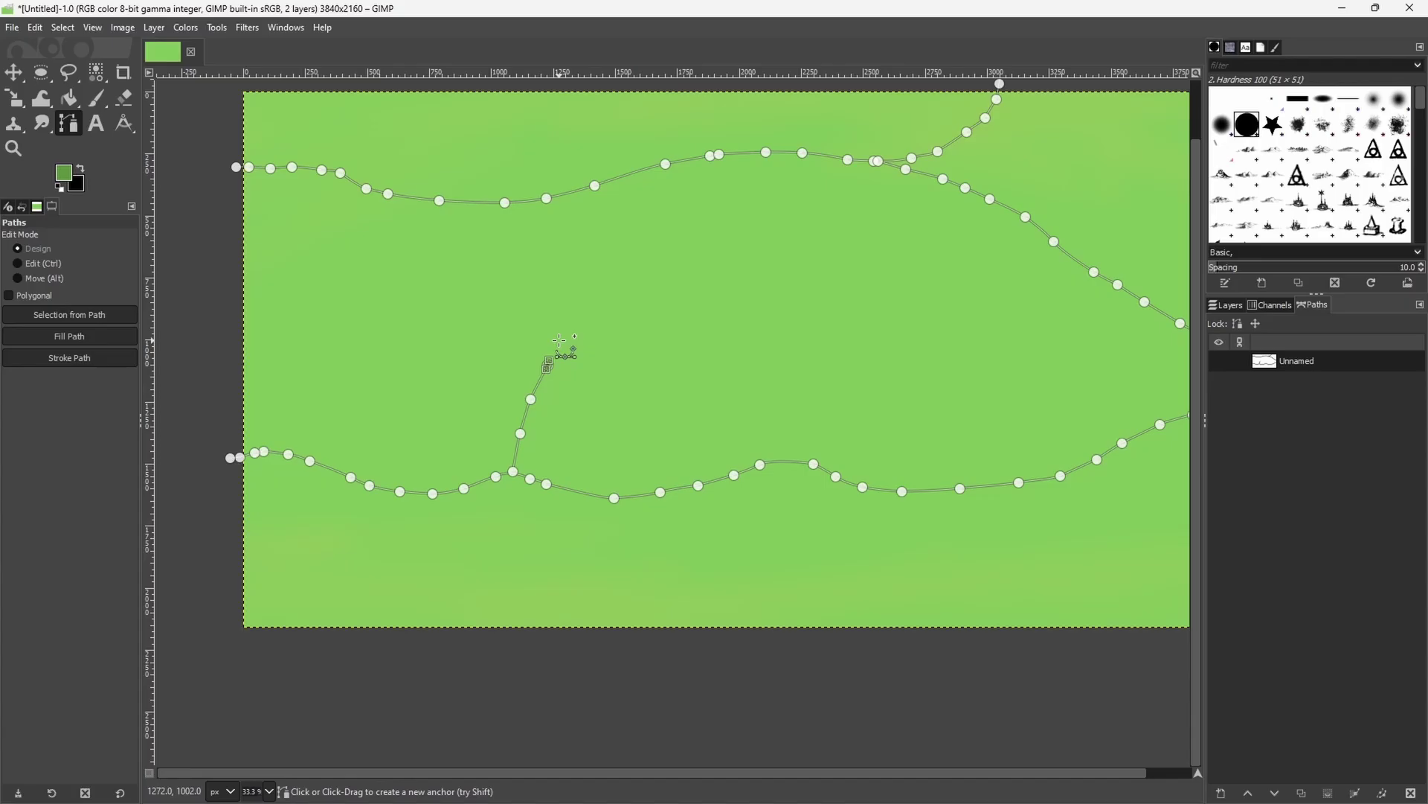
pyautogui.click(565, 199)
# Stroke the road path with the soft paintbrush on the shadows layer
pyautogui.scroll(2, 565, 201)
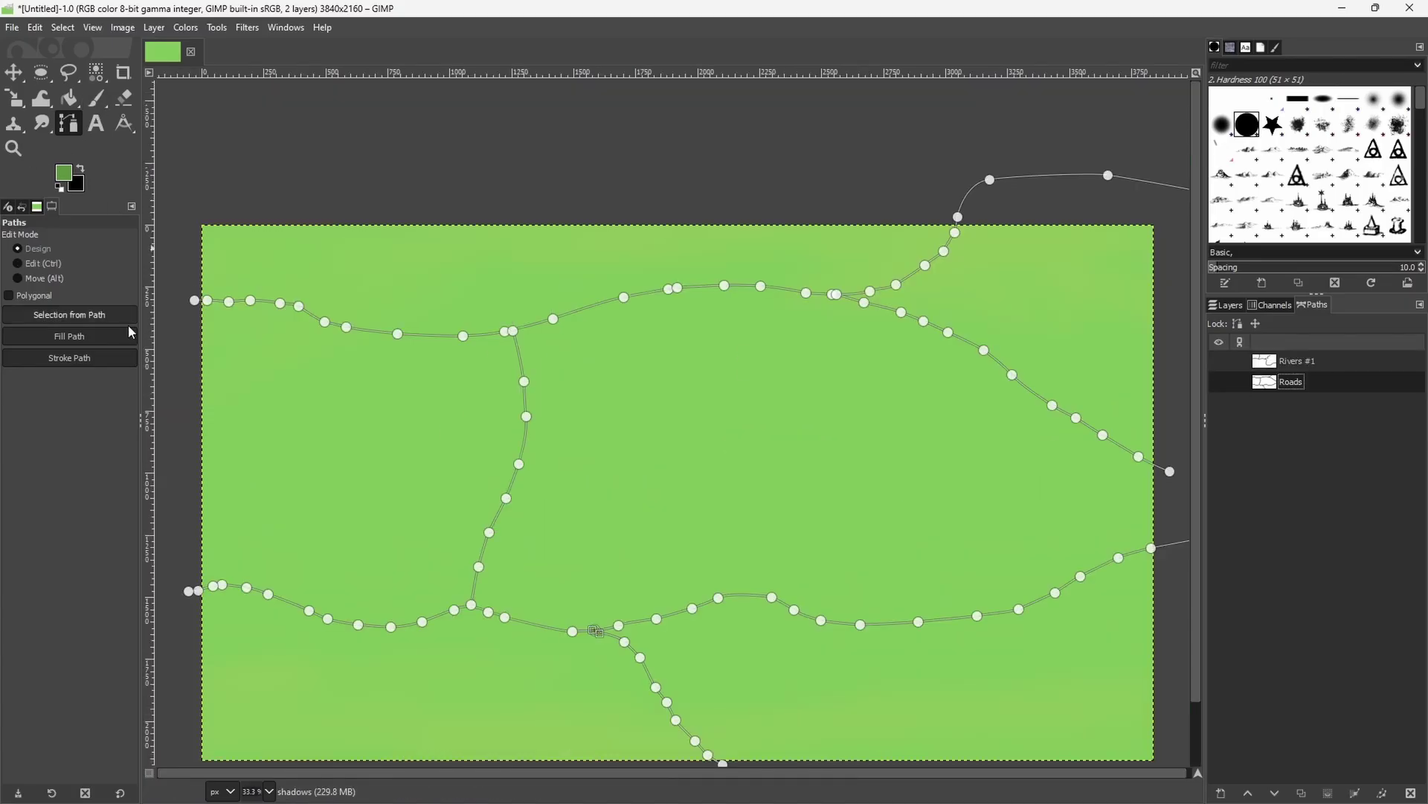
pyautogui.click(91, 357)
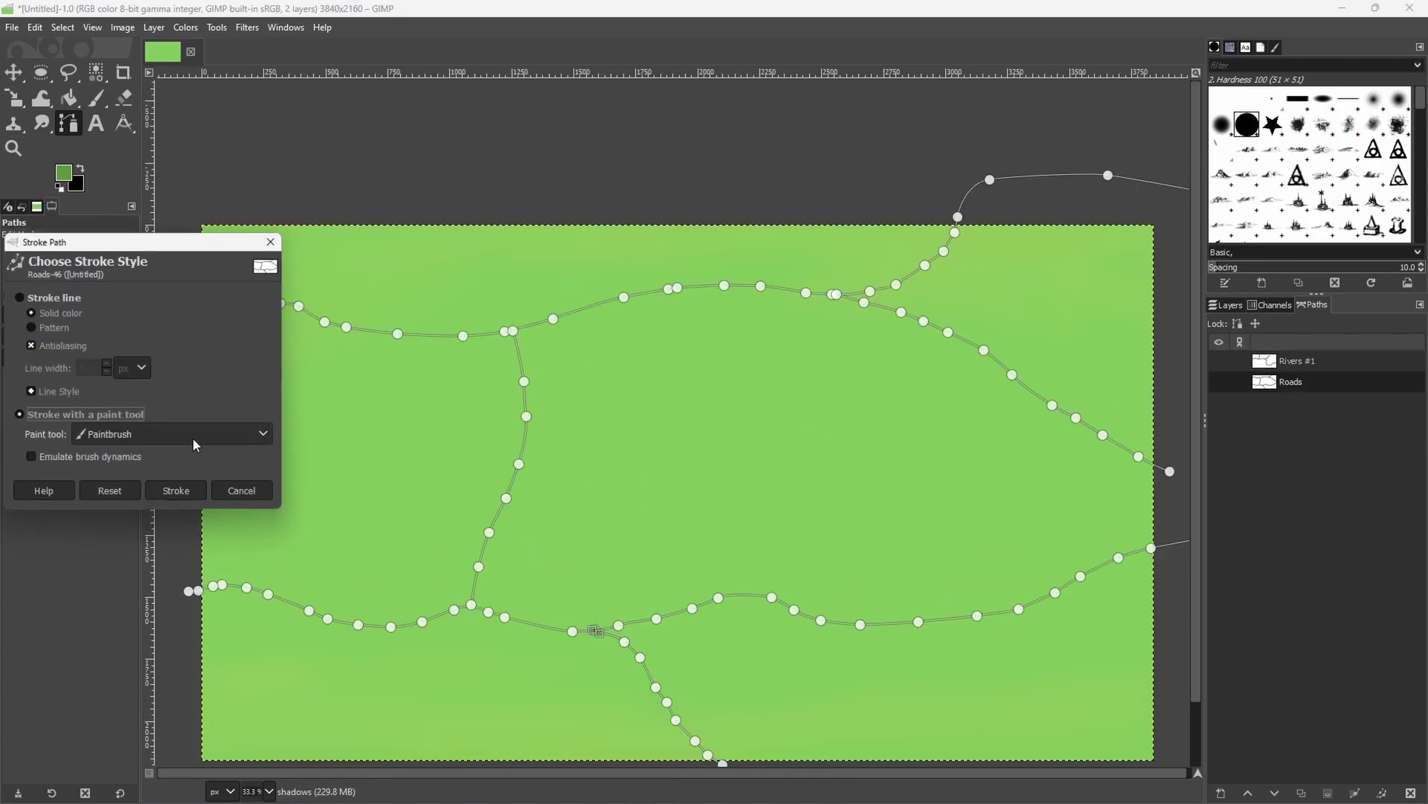
pyautogui.click(176, 494)
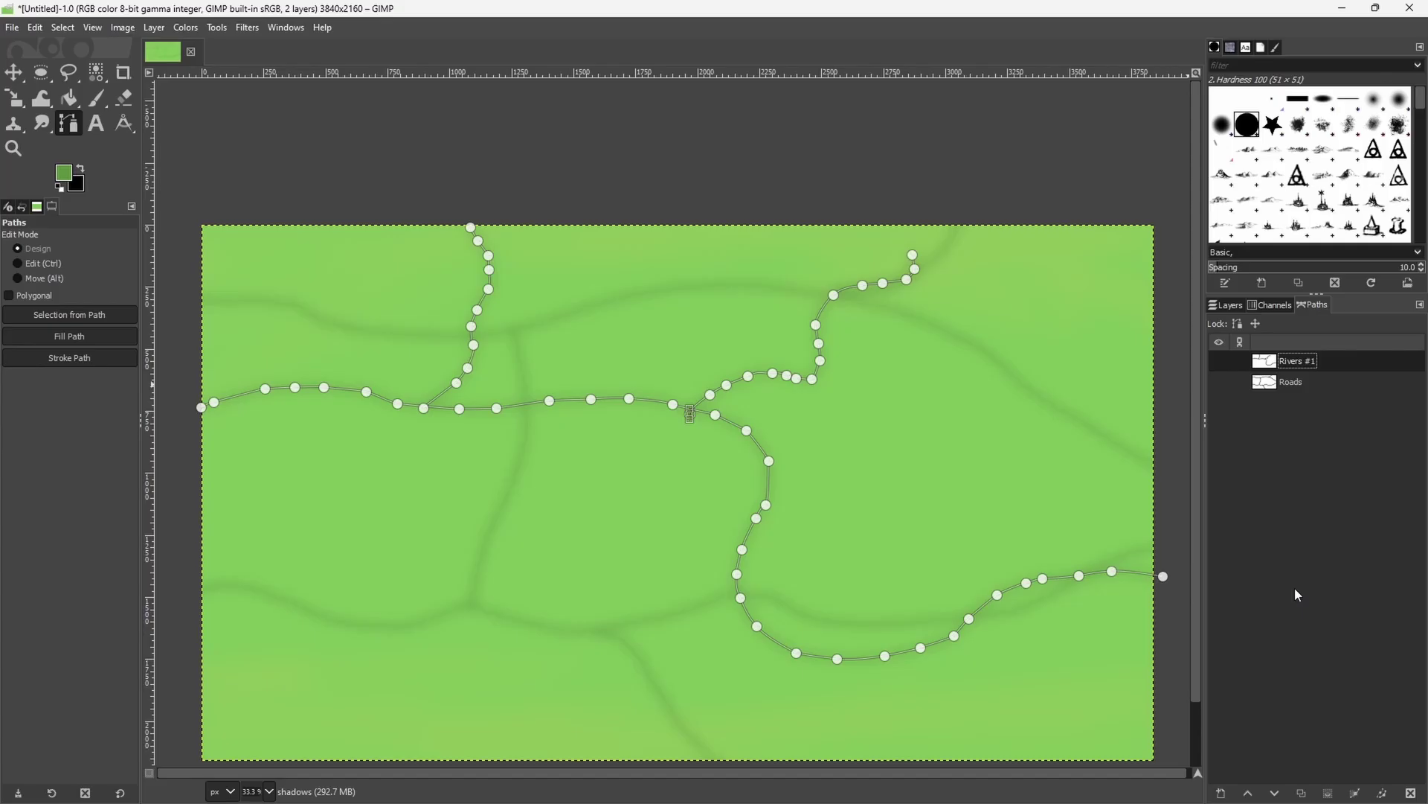
# Create a new layer named 'Roads'
pyautogui.click(1238, 308)
pyautogui.click(1222, 793)
pyautogui.press('capslock')
pyautogui.write('Roa')
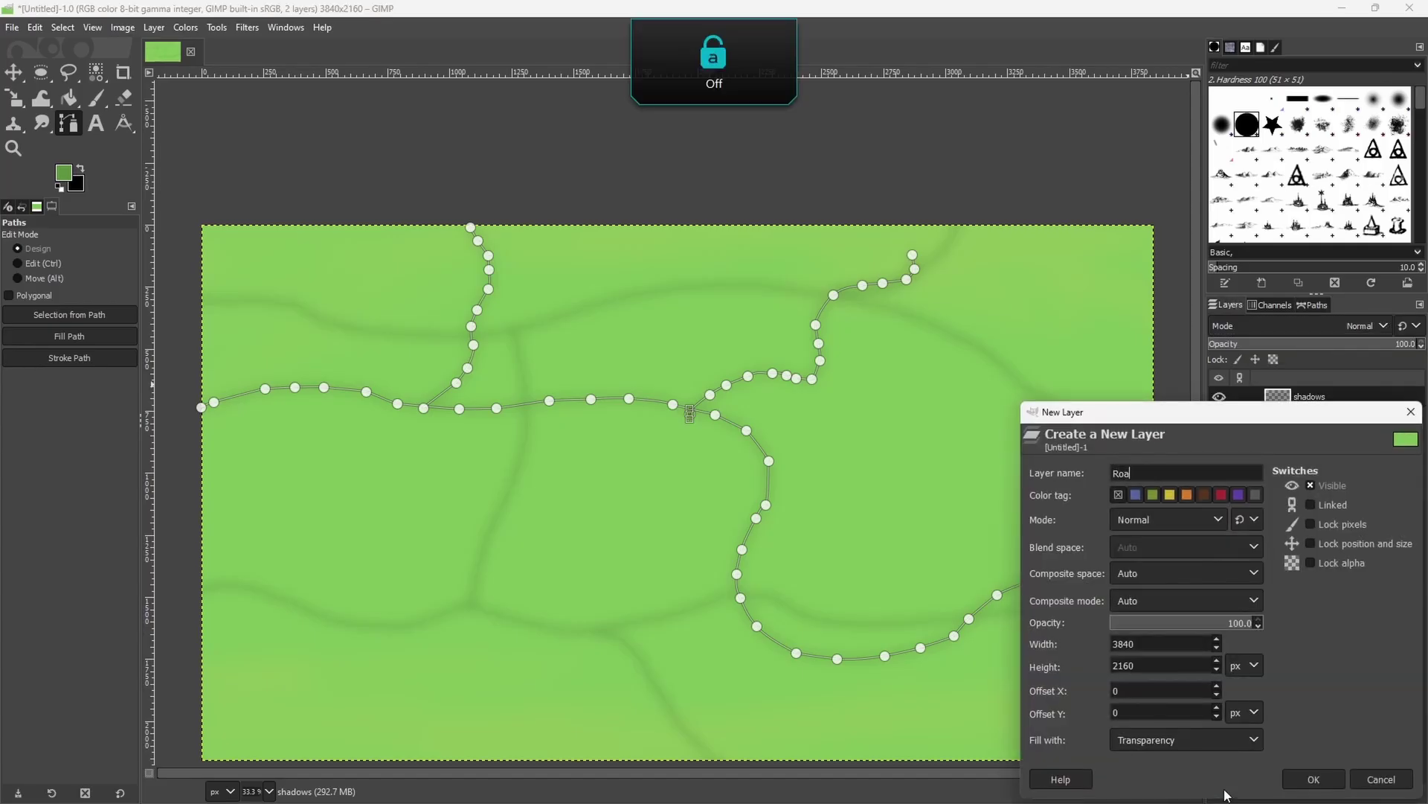
pyautogui.write('ds')
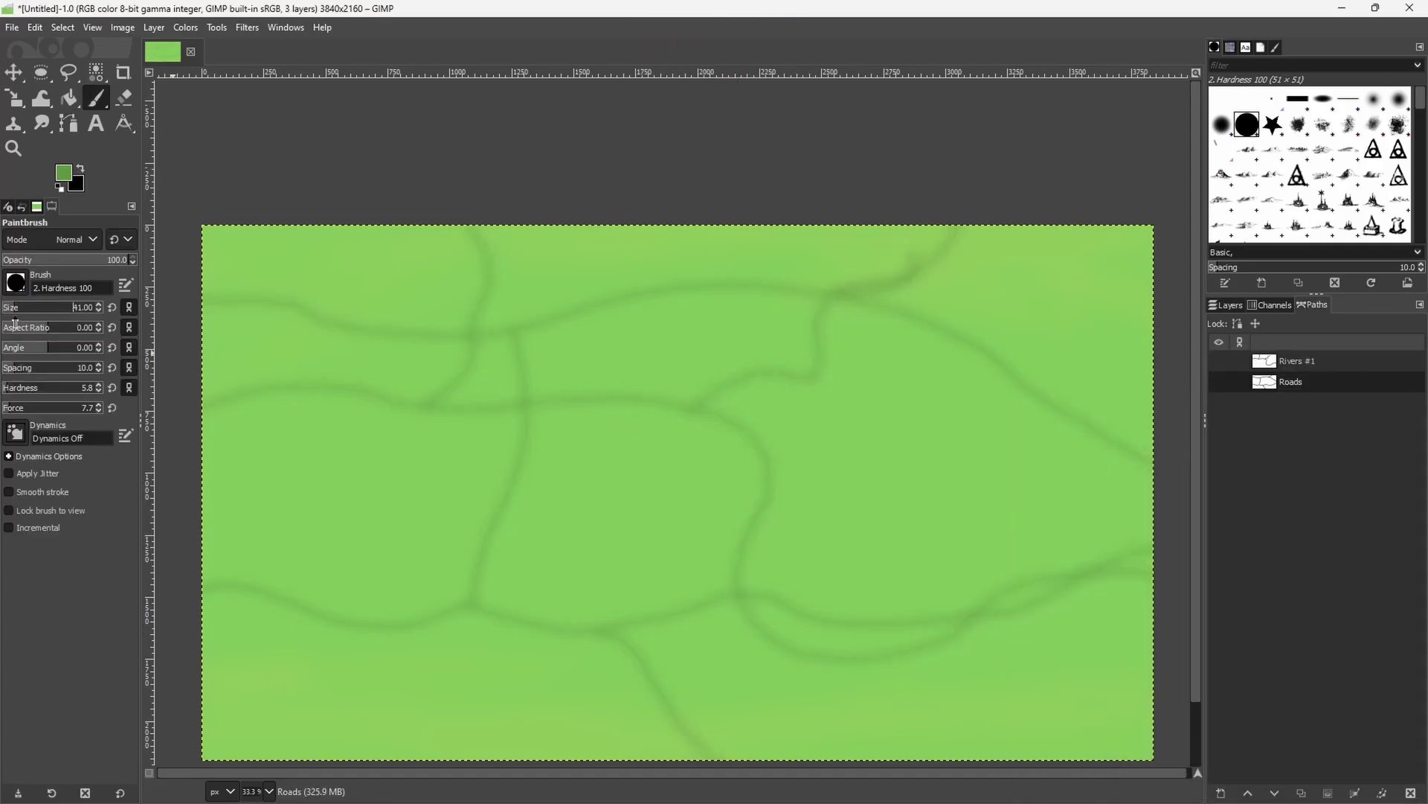
# Stroke the road path in thick black on the Roads layer
pyautogui.click(863, 390)
pyautogui.rightClick(1265, 360)
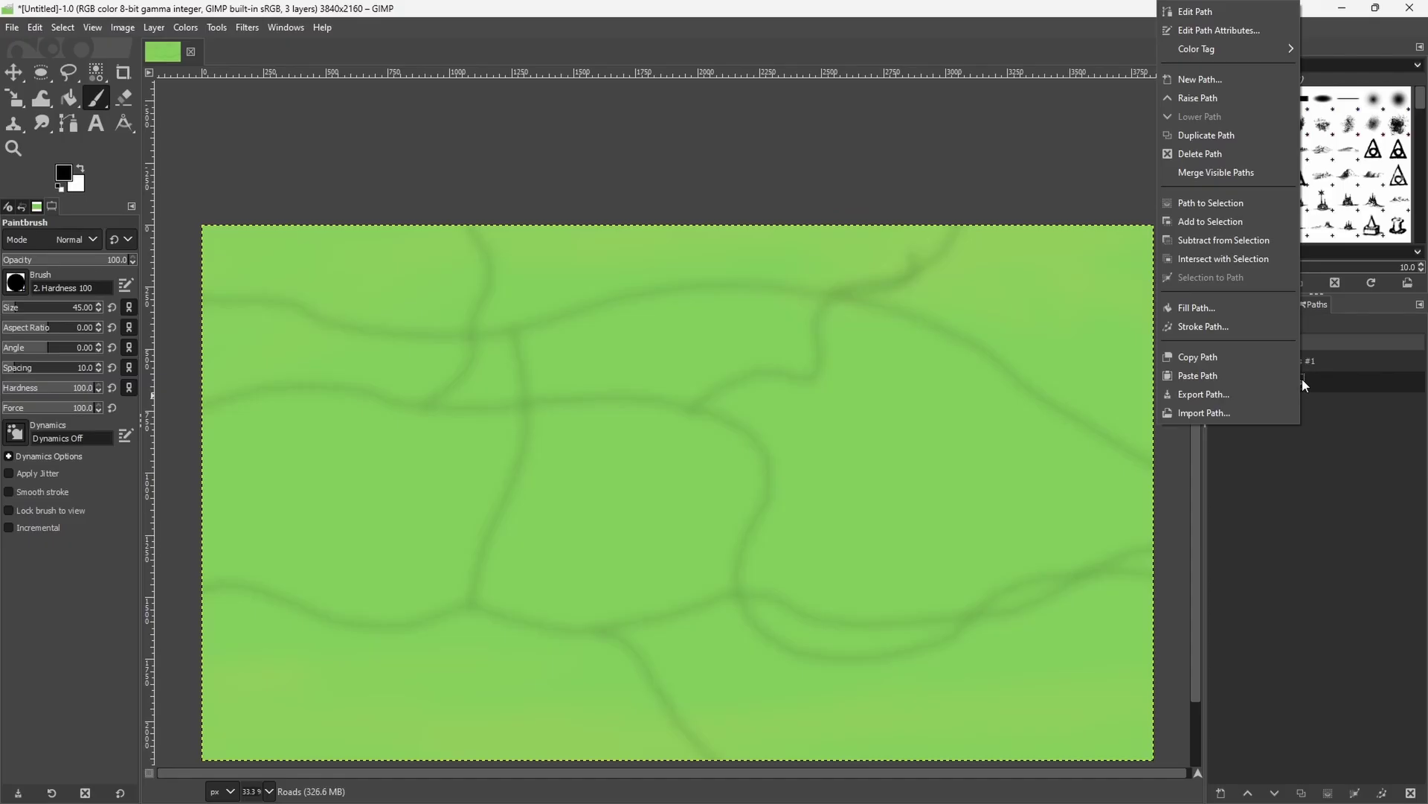
pyautogui.click(1221, 326)
pyautogui.click(1256, 457)
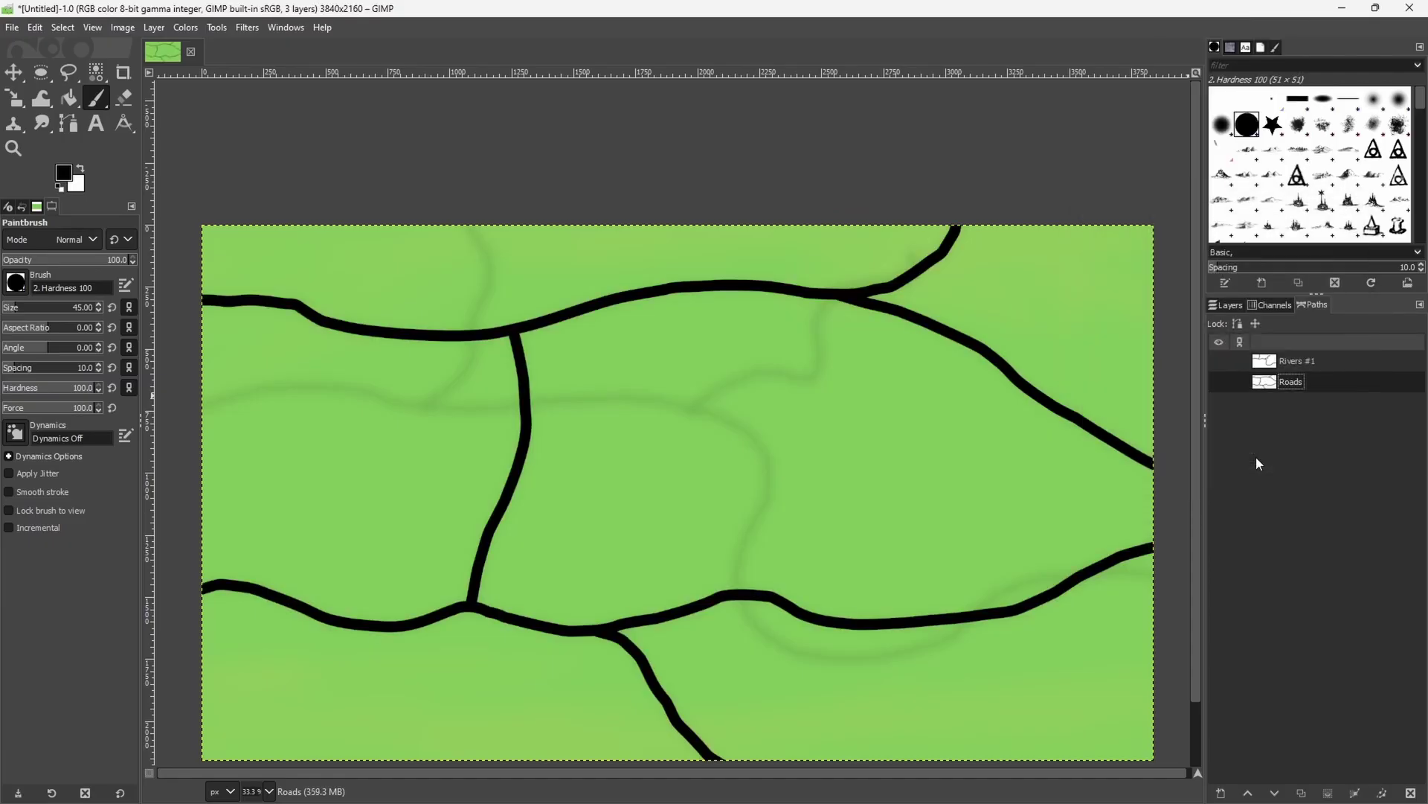
# Stroke the road path again in white with a thinner 38 px brush
pyautogui.click(98, 310)
pyautogui.click(80, 169)
pyautogui.rightClick(1263, 360)
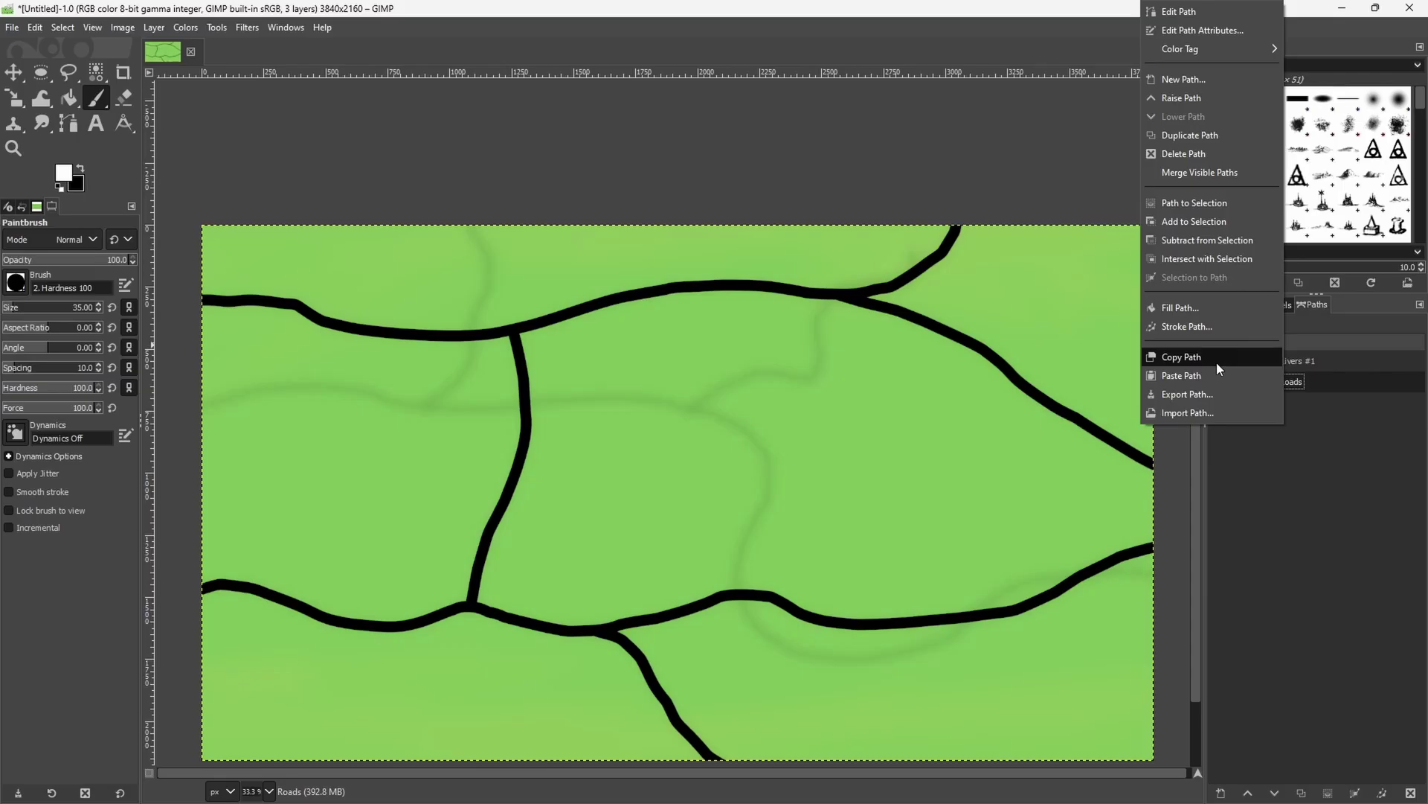
pyautogui.click(1217, 363)
pyautogui.click(1244, 470)
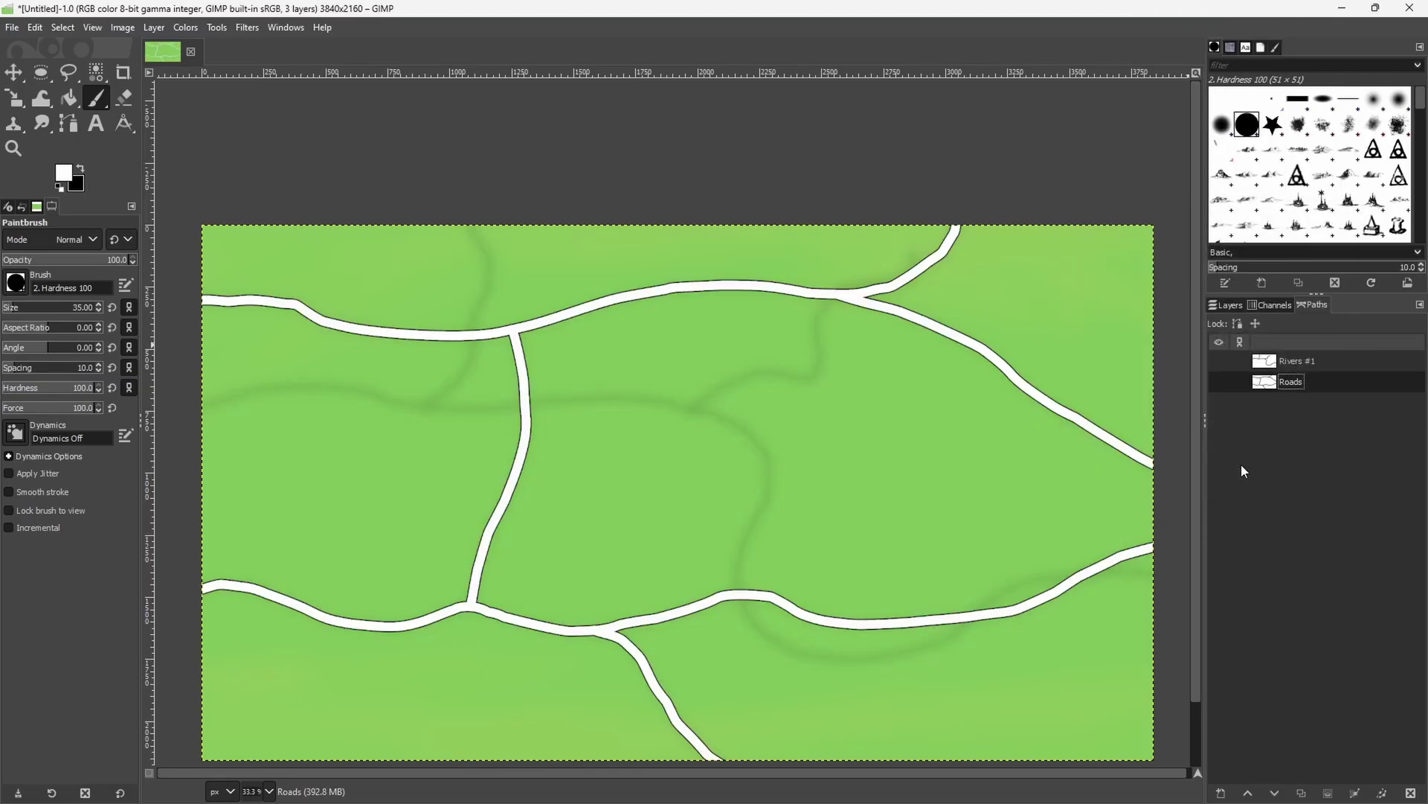
# Create a new layer named 'Rivers' in the GIMP image
pyautogui.press('b')
pyautogui.click(1226, 304)
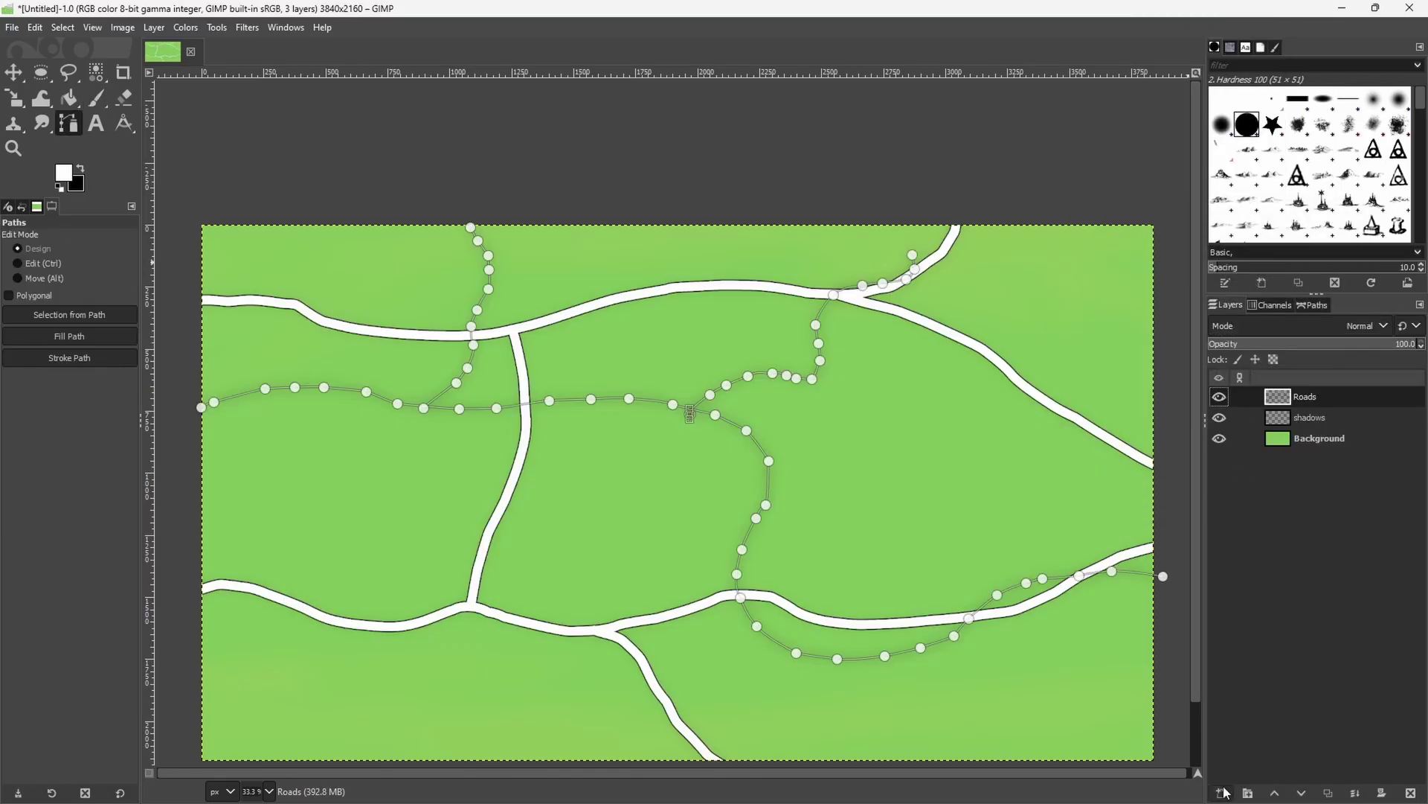
pyautogui.click(1222, 793)
pyautogui.press('capslock')
pyautogui.write('Rivers')
pyautogui.press('Return')
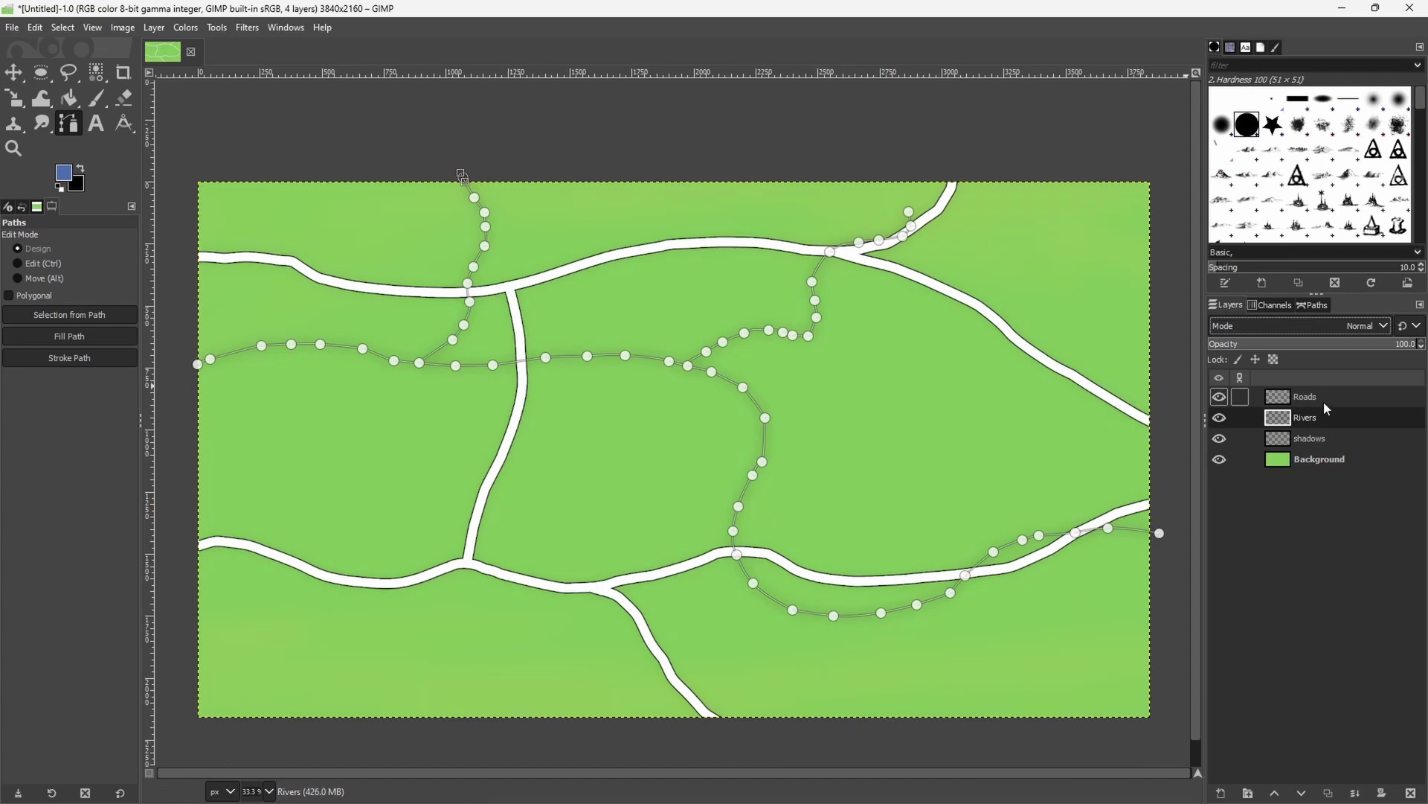
# Stroke the saved river path in blue on the Rivers layer
pyautogui.click(1315, 304)
pyautogui.rightClick(1315, 365)
pyautogui.click(1243, 610)
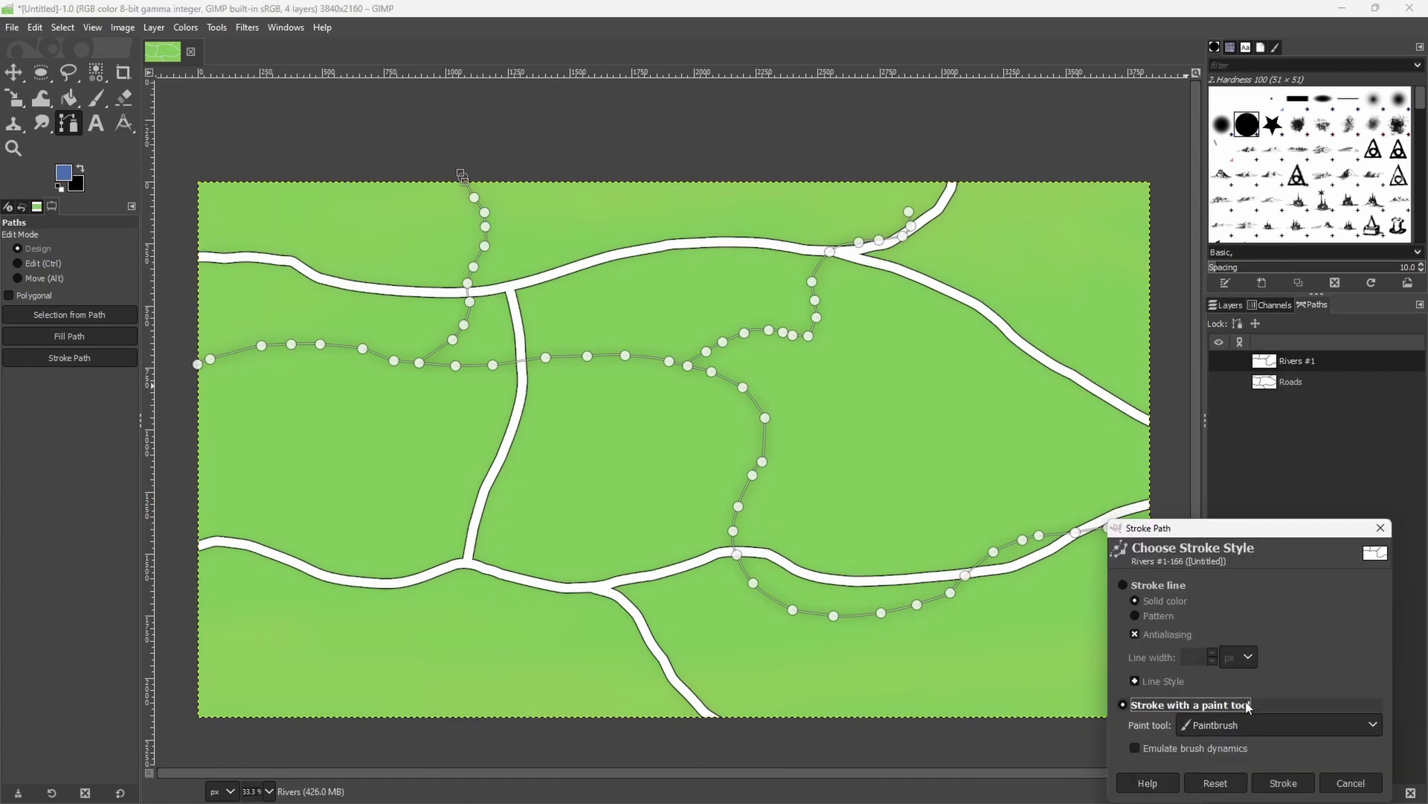
pyautogui.click(1282, 775)
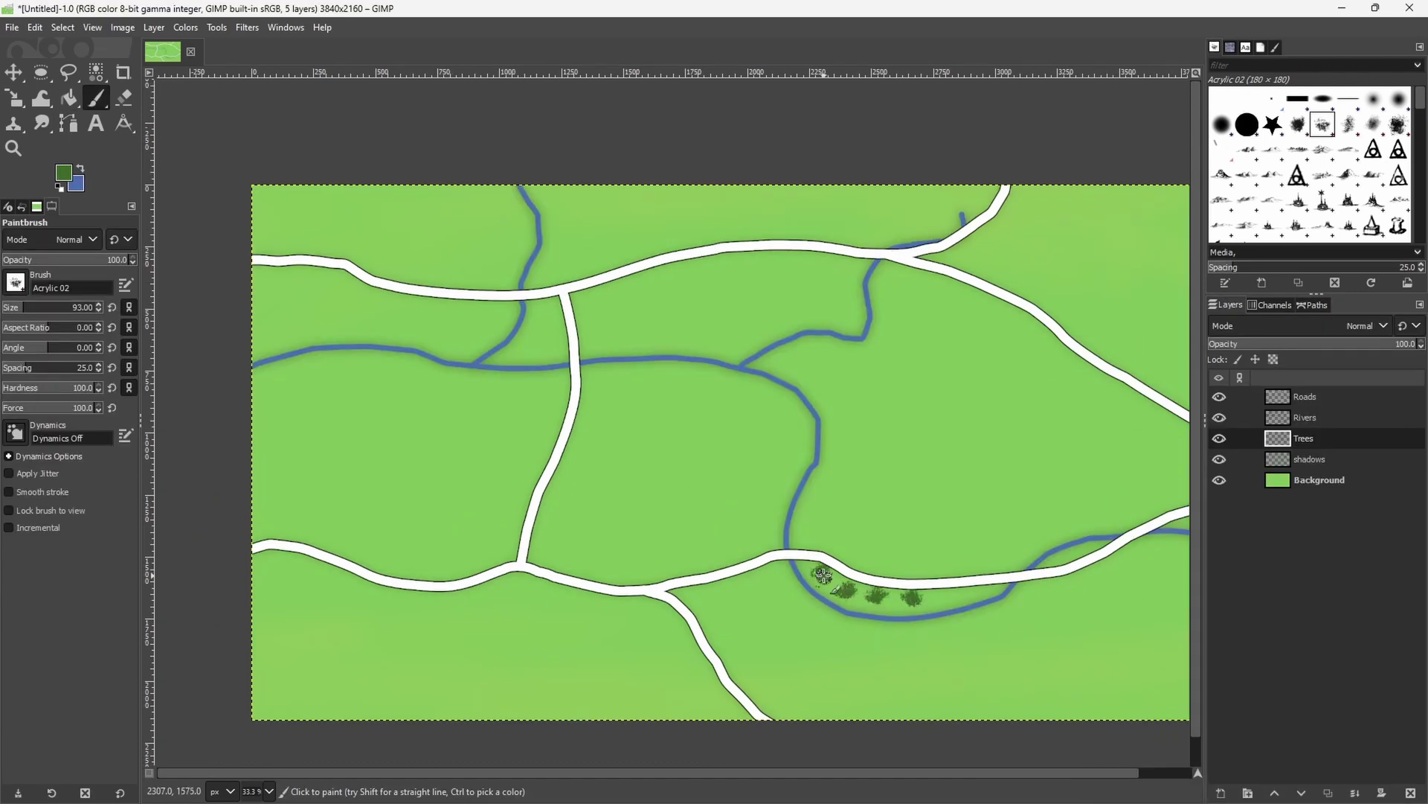
# Stamp dark-green tree clumps at the left, top-right and top-centre of the map
pyautogui.click(341, 370)
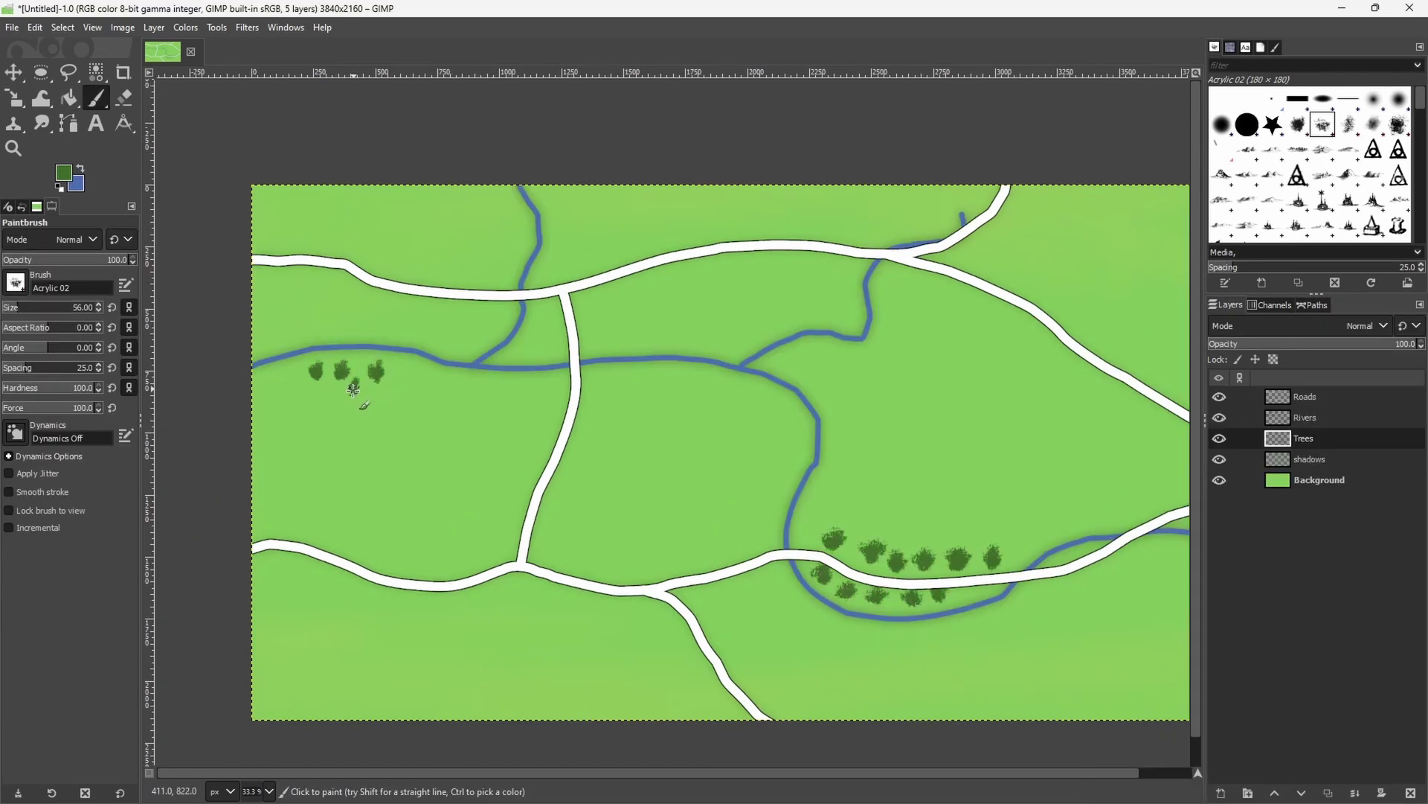
pyautogui.click(289, 390)
pyautogui.click(322, 399)
pyautogui.click(391, 387)
pyautogui.click(1139, 196)
pyautogui.click(1174, 216)
pyautogui.click(653, 203)
pyautogui.click(712, 200)
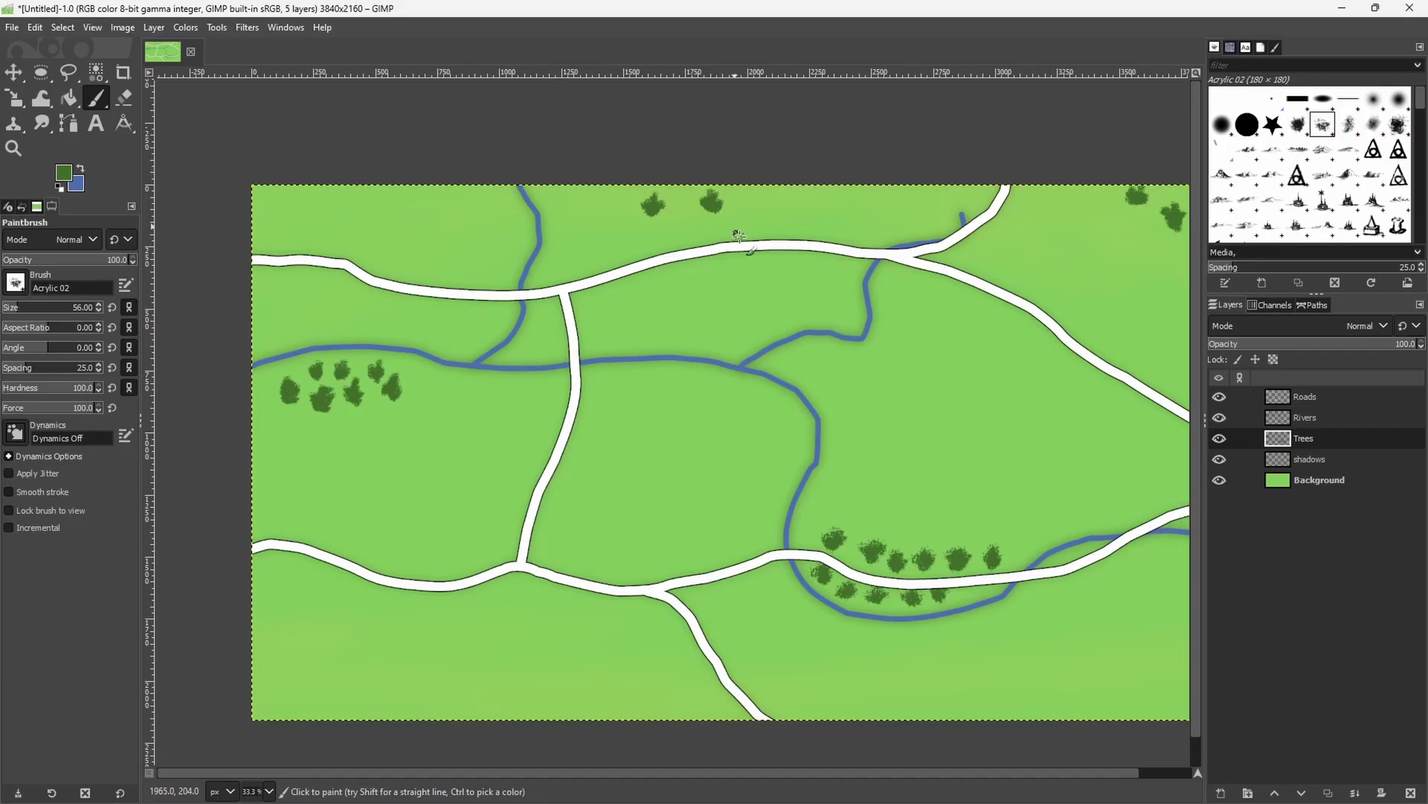